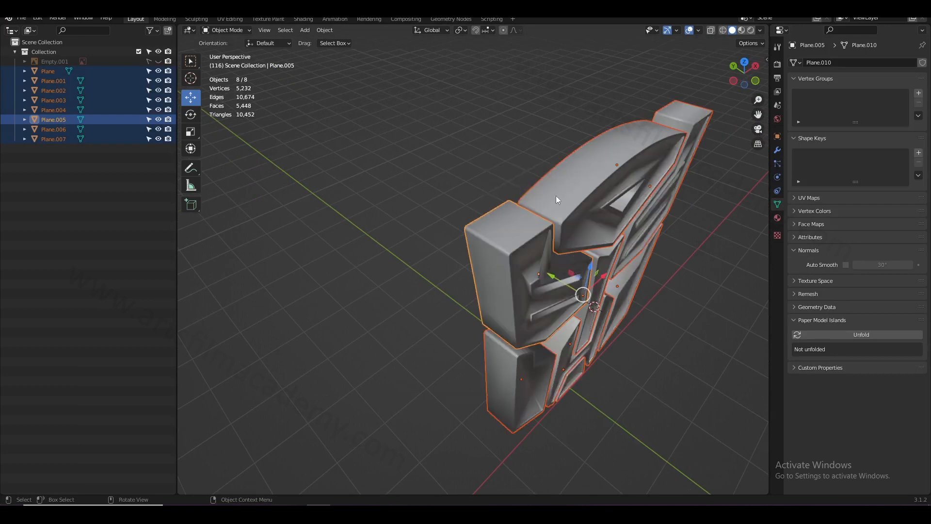
Enable Auto Smooth on the curved crest piece and the upper-left brow piece of the logo.
click(847, 265)
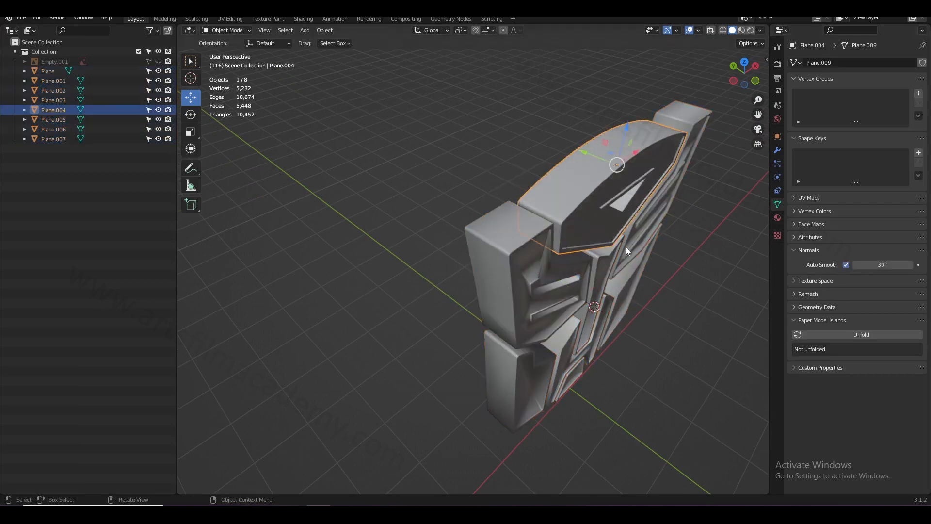
click(518, 251)
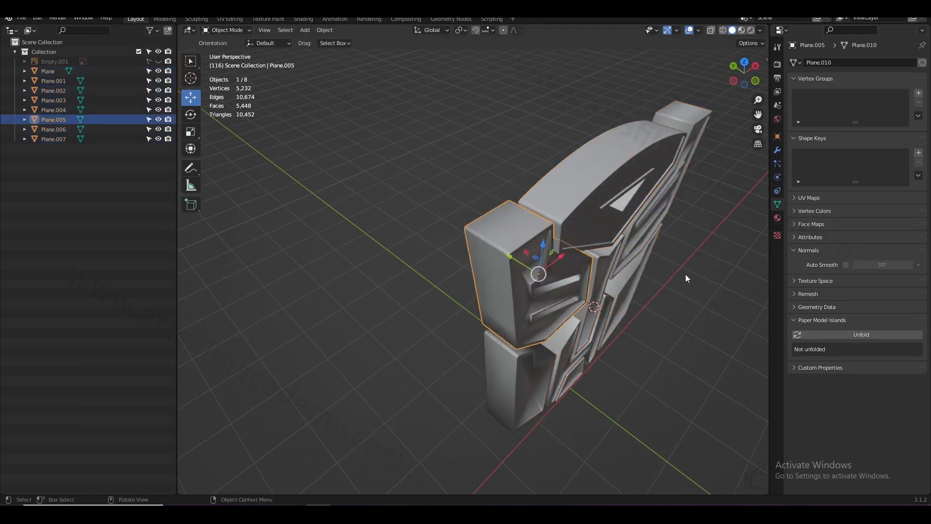
scroll(598, 284, up, 3)
click(846, 264)
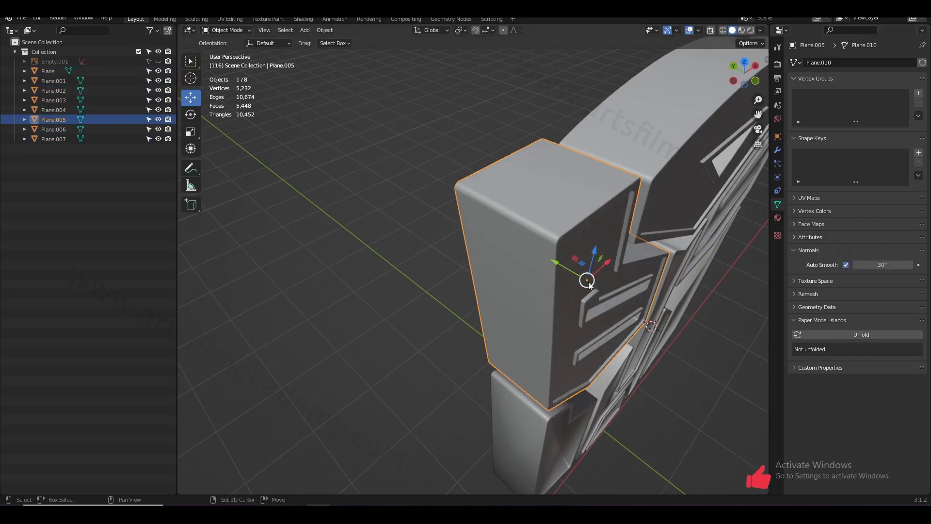
Enable Auto Smooth on the lower-left cheek piece and the H-shaped mouth piece.
scroll(572, 274, up, 3)
mouse_move(551, 266)
middle_down()
mouse_move(543, 240)
mouse_move(527, 282)
middle_up()
click(529, 310)
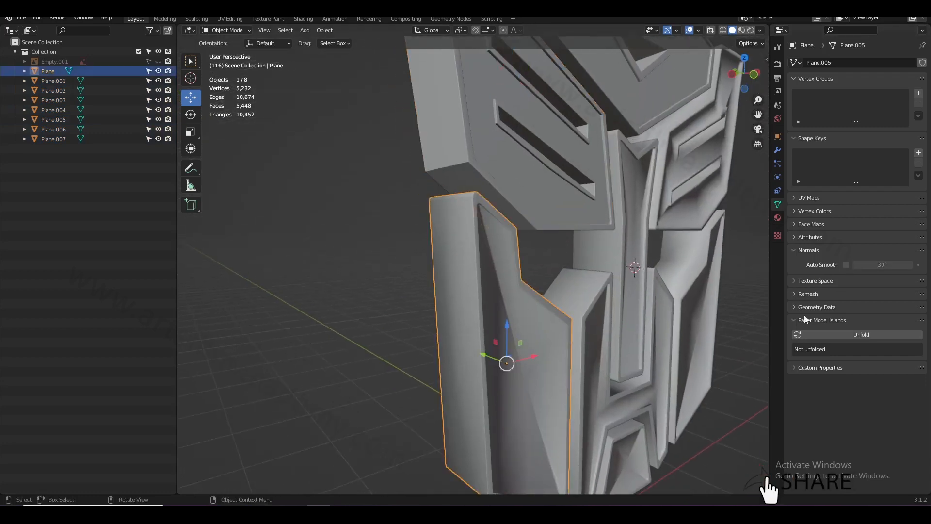
click(846, 265)
mouse_move(449, 260)
middle_down()
mouse_move(386, 228)
mouse_move(379, 206)
middle_up()
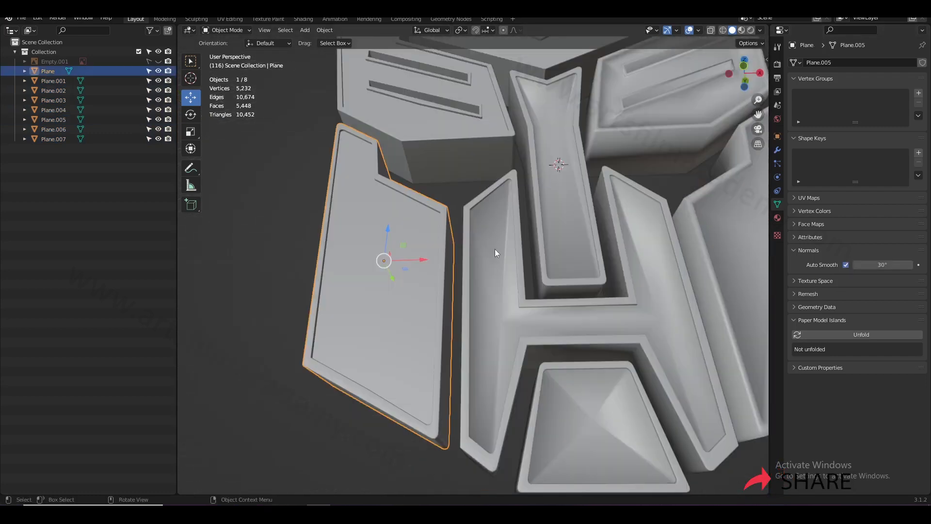
click(494, 249)
click(845, 265)
Enable Auto Smooth on the trapezoidal chin piece and the lower-right cheek piece.
middle_drag(514, 271, 469, 319)
click(470, 319)
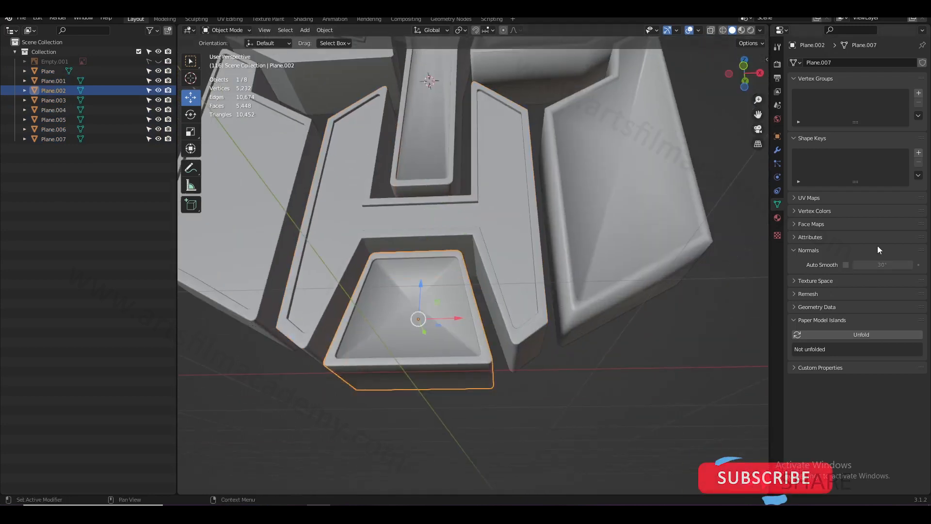
click(846, 264)
shift+middle_drag(537, 304, 508, 359)
click(557, 339)
click(844, 265)
Enable Auto Smooth on the upper-right brow piece and the long central nose piece.
shift+middle_drag(542, 179, 519, 432)
click(567, 301)
click(846, 265)
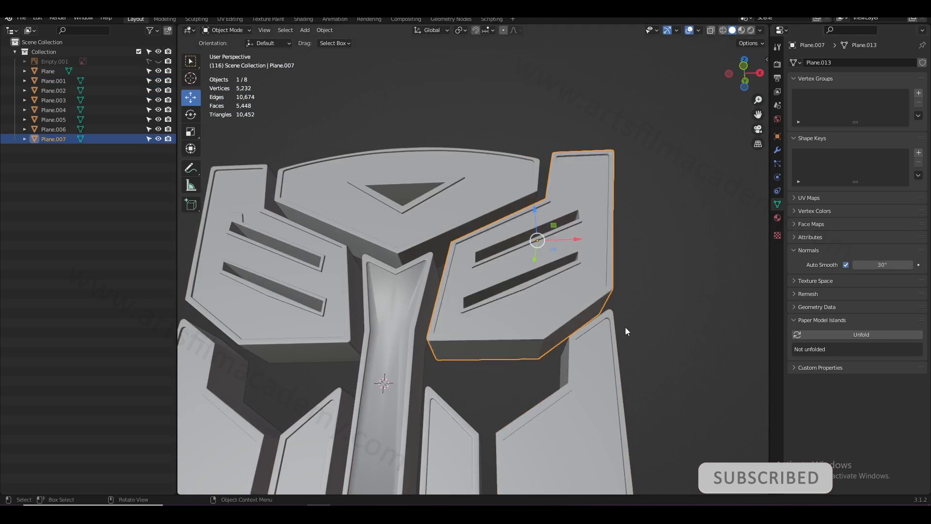
click(630, 324)
scroll(684, 294, down, 3)
middle_drag(690, 290, 693, 310)
scroll(694, 310, up, 1)
click(429, 337)
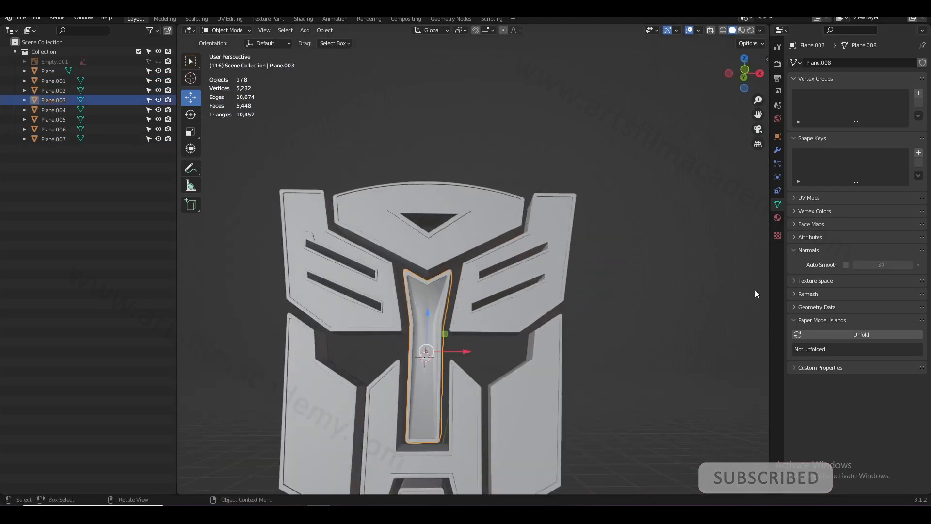
click(845, 265)
Deselect everything, inspect the logo's smoothed edges up close and save the file.
click(616, 300)
middle_drag(504, 317, 535, 354)
scroll(535, 355, up, 3)
scroll(449, 291, up, 5)
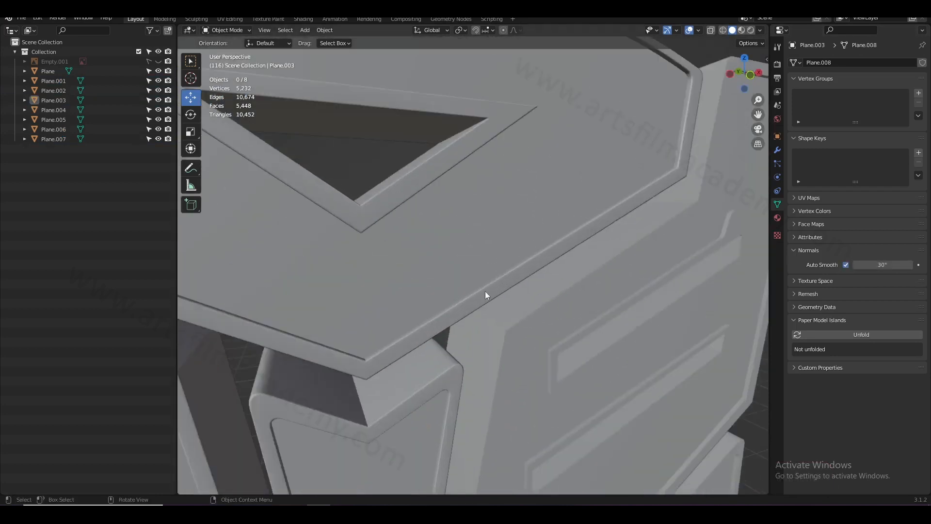
scroll(538, 291, up, 2)
middle_drag(538, 292, 606, 252)
key(ctrl+s)
Select the crest piece, switch to the Shading workspace, hide the node editor's sidebar and save the file.
scroll(585, 277, down, 4)
click(499, 174)
click(303, 18)
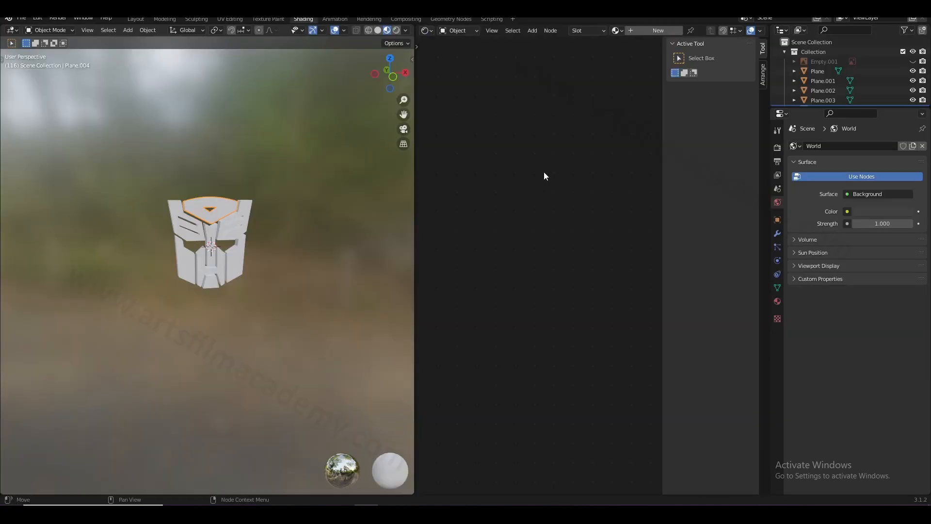
key(n)
scroll(237, 194, up, 5)
middle_drag(231, 266, 296, 257)
key(ctrl+s)
Create a new material on the upper-right brow piece and name it Gold.
click(258, 231)
click(650, 31)
scroll(621, 240, up, 5)
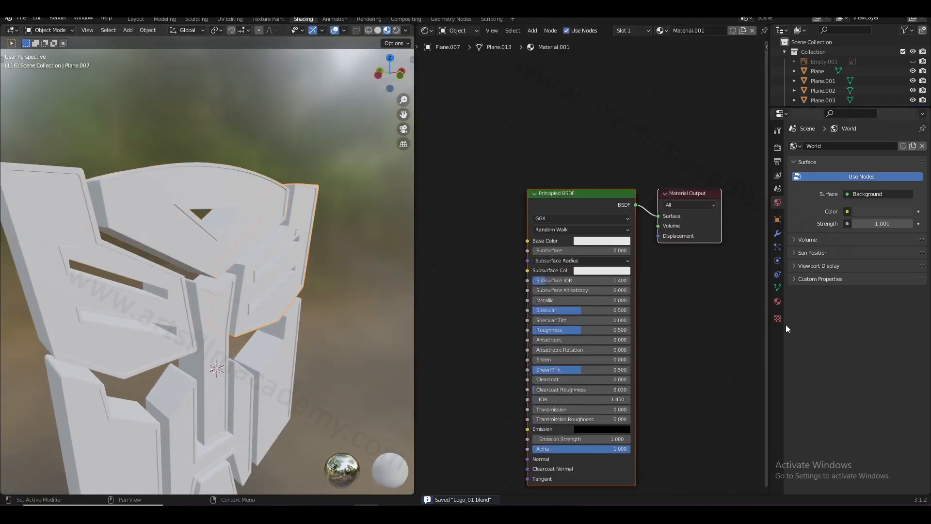
click(777, 301)
double_click(813, 149)
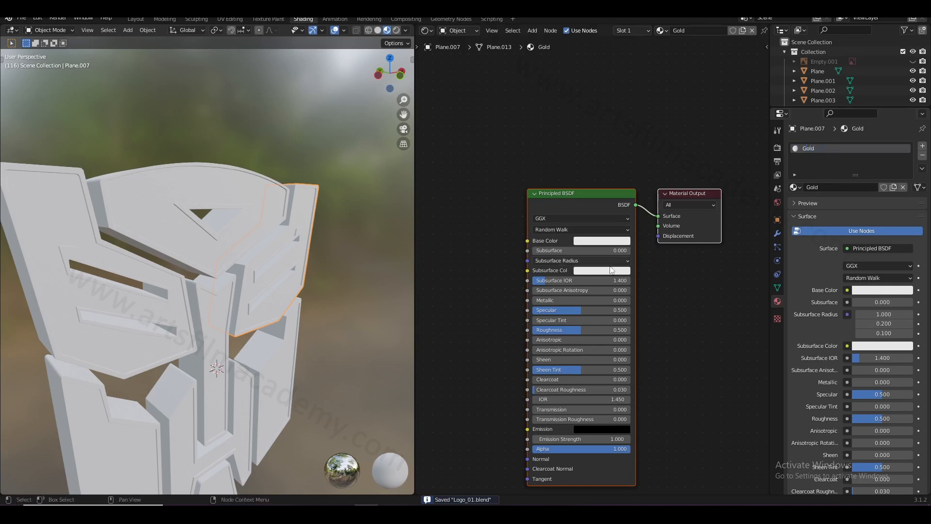
Bring Metal007_1K_Color.png from the tEX folder into the Gold material and connect its Color to Base Color.
scroll(612, 270, down, 3)
middle_drag(196, 271, 214, 266)
scroll(618, 258, up, 1)
middle_drag(618, 258, 650, 278)
mouse_move(271, 514)
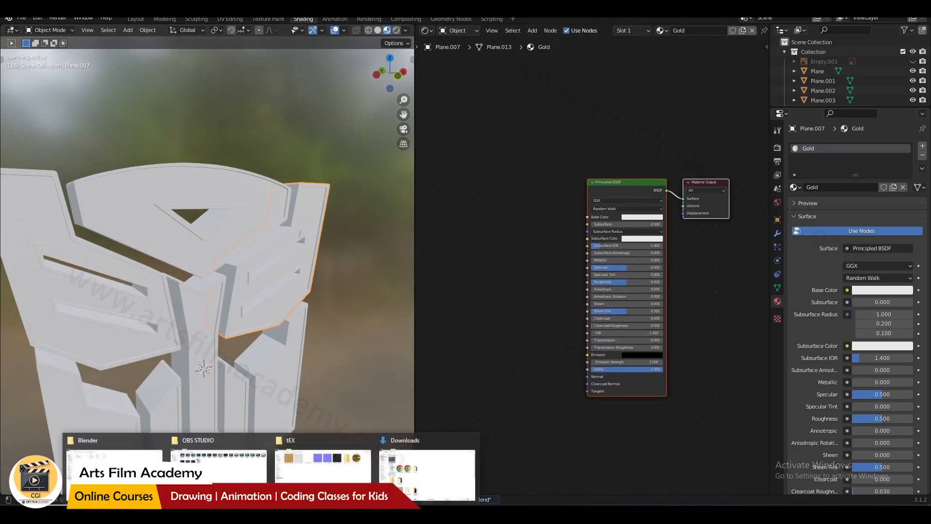
click(320, 463)
drag(135, 103, 448, 222)
drag(517, 230, 588, 217)
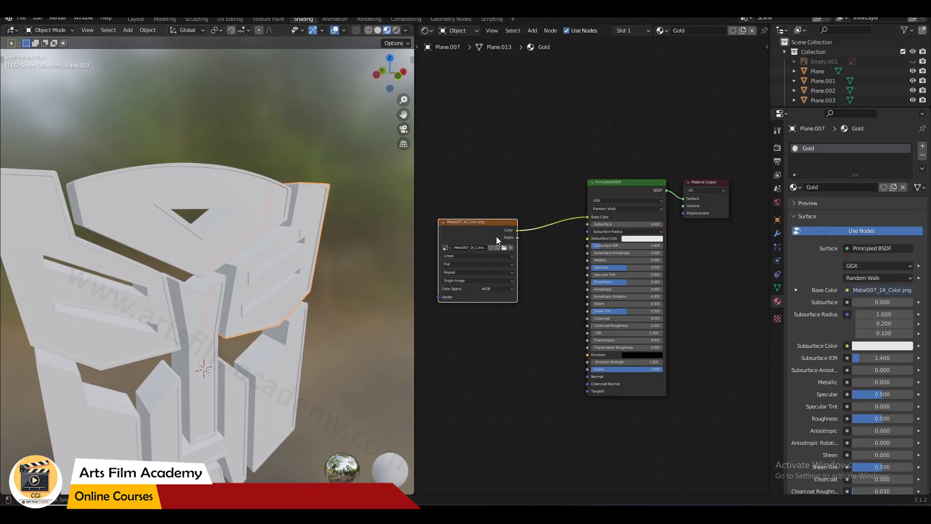
Move the color texture node farther from the Principled BSDF and save the file.
drag(453, 223, 433, 223)
scroll(183, 219, up, 4)
middle_drag(405, 219, 298, 258)
key(ctrl+s)
Select all geometry of the upper-right brow piece and show it in front view in the UV Editing workspace.
scroll(260, 208, up, 2)
key(Tab)
mouse_move(261, 208)
middle_down()
mouse_move(194, 233)
mouse_move(271, 210)
middle_up()
key(a)
key(Tab)
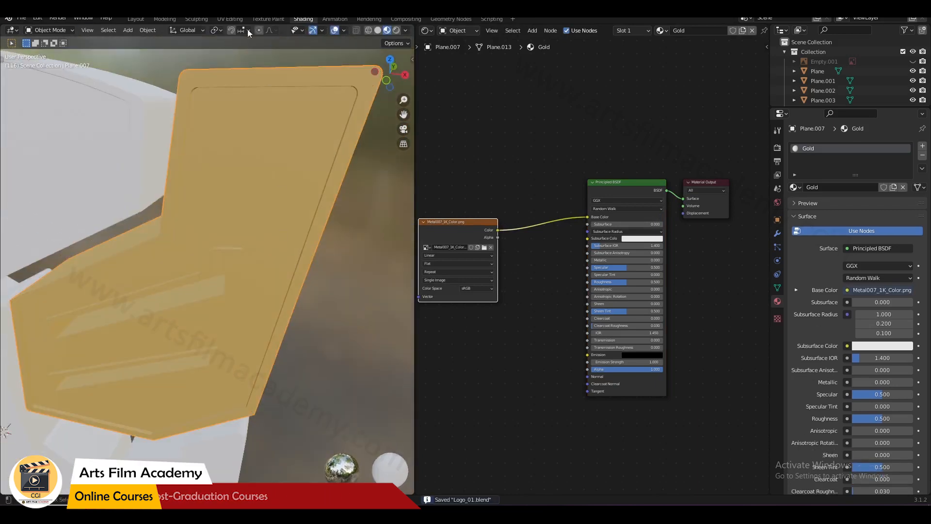
click(230, 19)
key(KP_1)
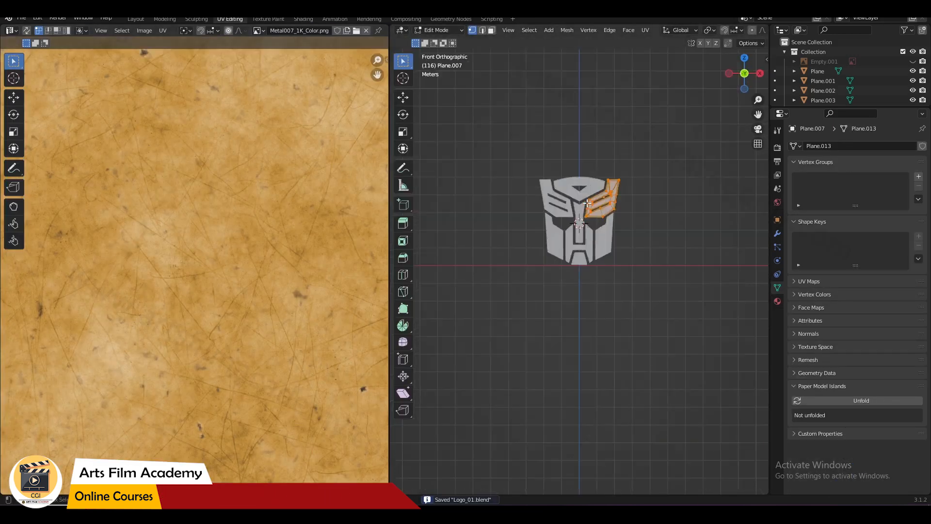
Frame the brow piece and unwrap it with Smart UV Project at a 66° angle limit and zero island margin.
key(KP_Decimal)
scroll(232, 278, down, 6)
scroll(243, 261, up, 3)
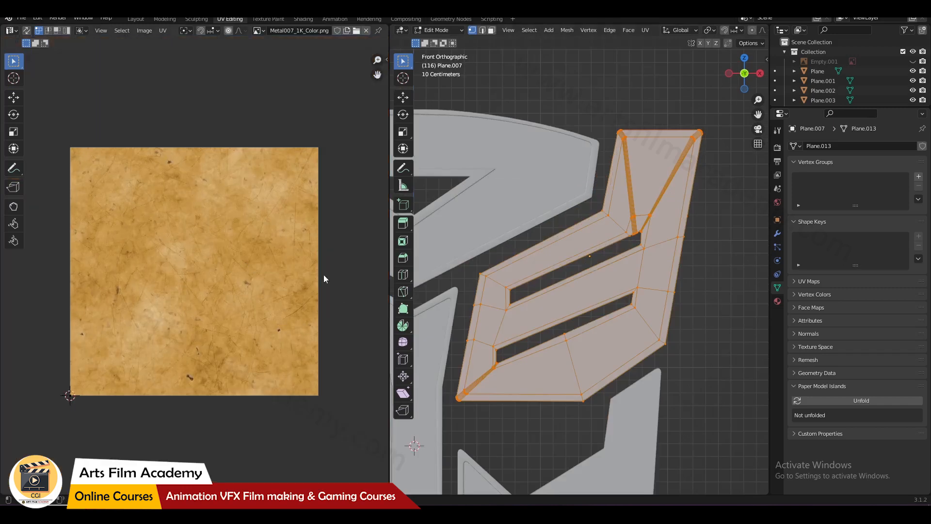
shift+middle_drag(635, 234, 648, 220)
key(u)
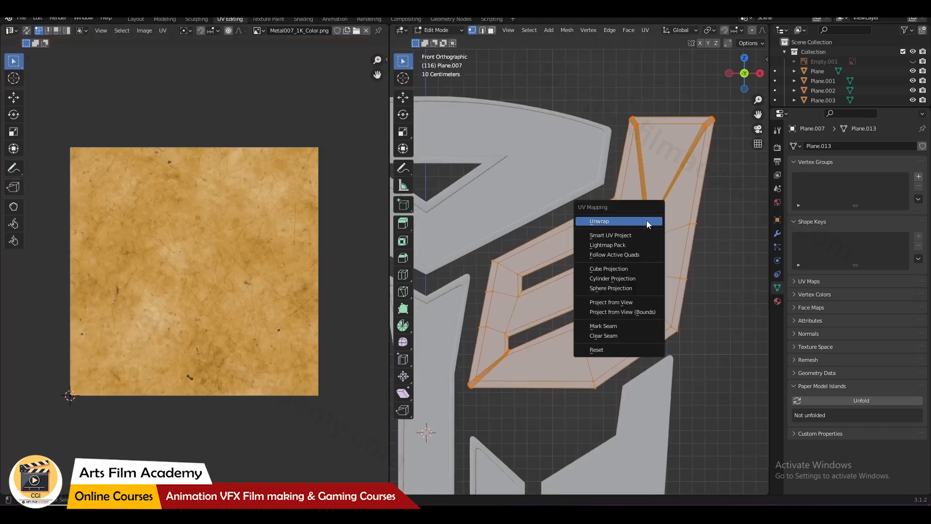
click(604, 233)
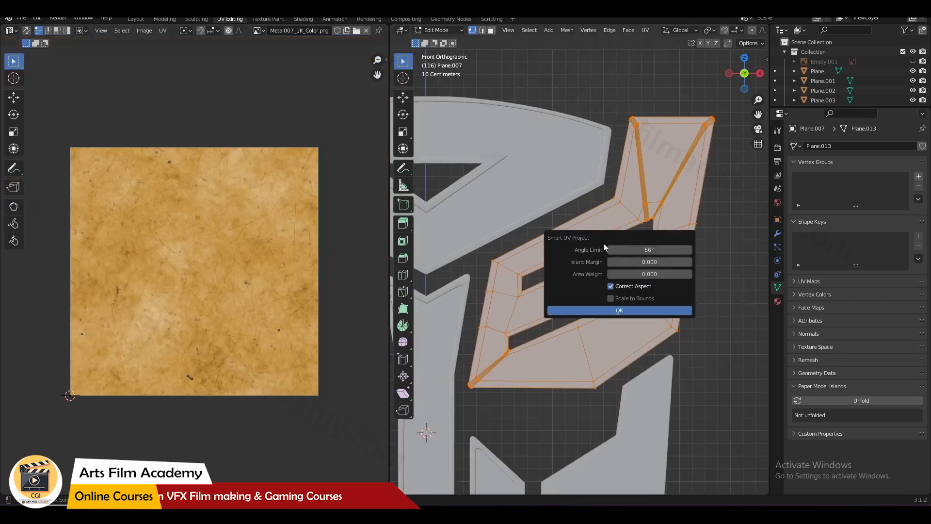
click(619, 309)
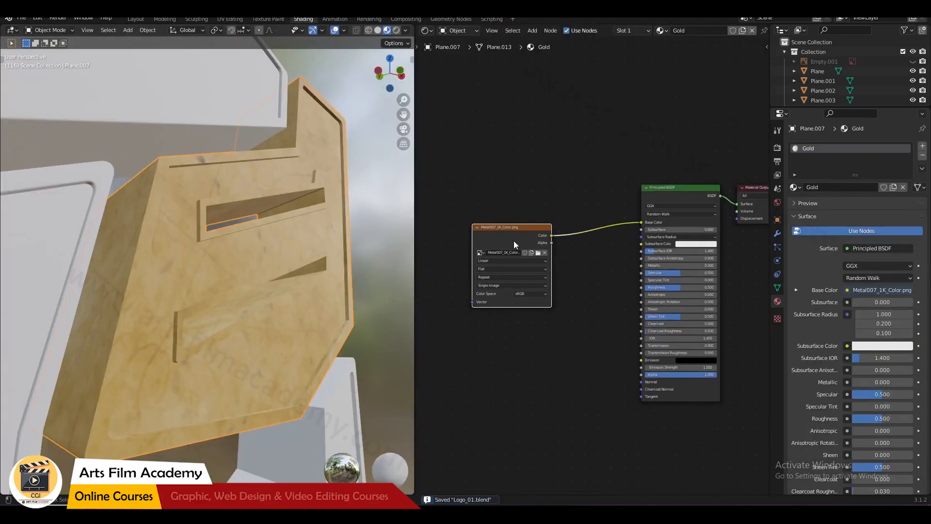
Add Texture Coordinate and Mapping nodes to the color texture, set the mapping scale to 3 on all axes and save.
key(ctrl+t)
middle_drag(514, 241, 575, 244)
drag(486, 318, 488, 318)
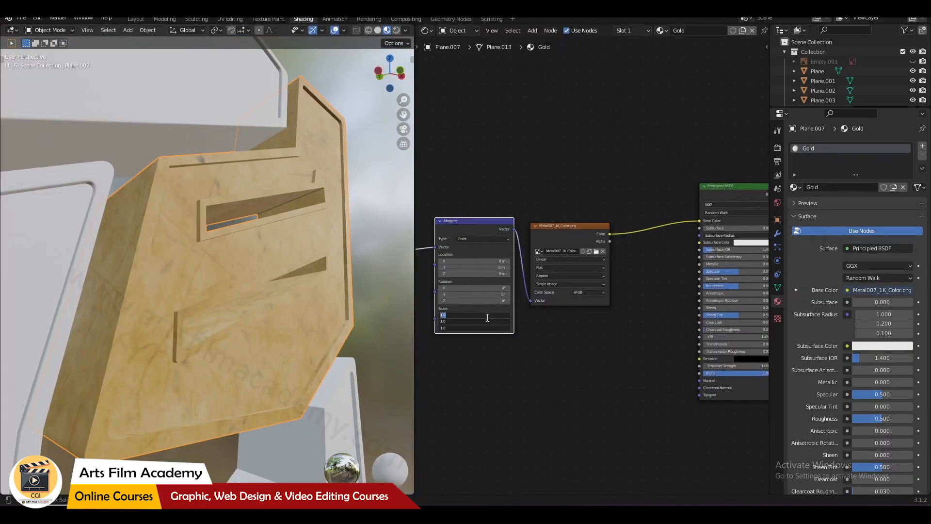
text(3)
key(Return)
middle_drag(397, 314, 242, 276)
key(ctrl+s)
Shift the Mapping node away from the color texture and place two duplicates of the texture node below the original.
scroll(475, 317, down, 4)
middle_drag(537, 336, 536, 358)
middle_drag(581, 324, 568, 303)
scroll(545, 265, up, 2)
scroll(504, 217, down, 4)
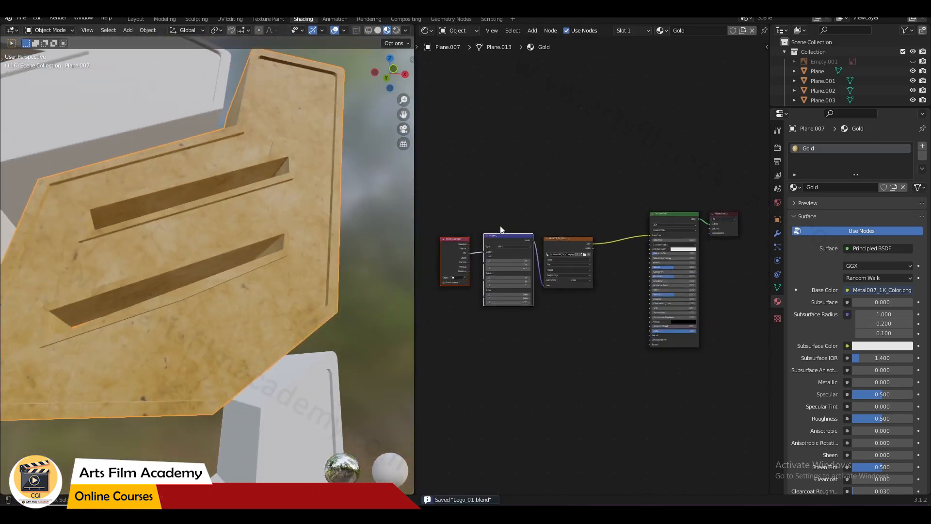
drag(498, 235, 451, 255)
key(shift+d)
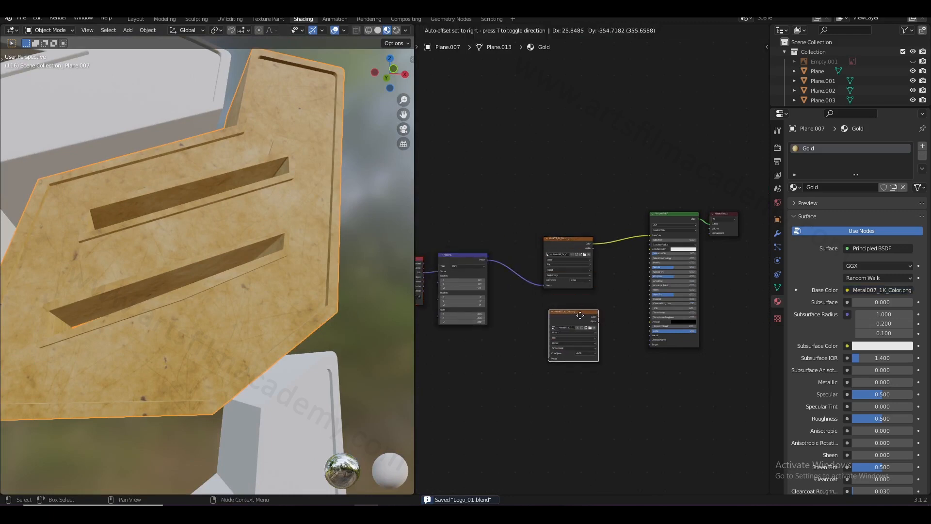
click(571, 299)
key(shift+d)
click(574, 369)
Make the images in the duplicated texture nodes independent single-user copies.
scroll(572, 342, up, 5)
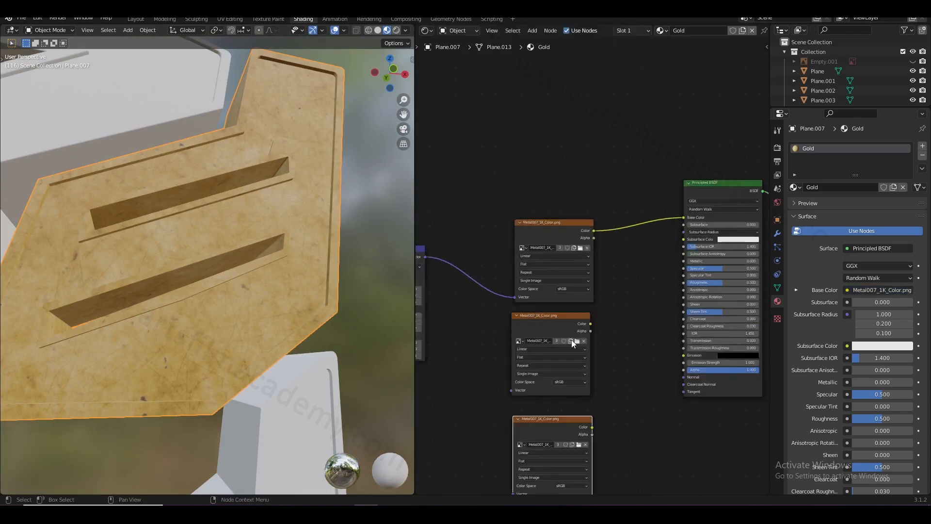
click(556, 300)
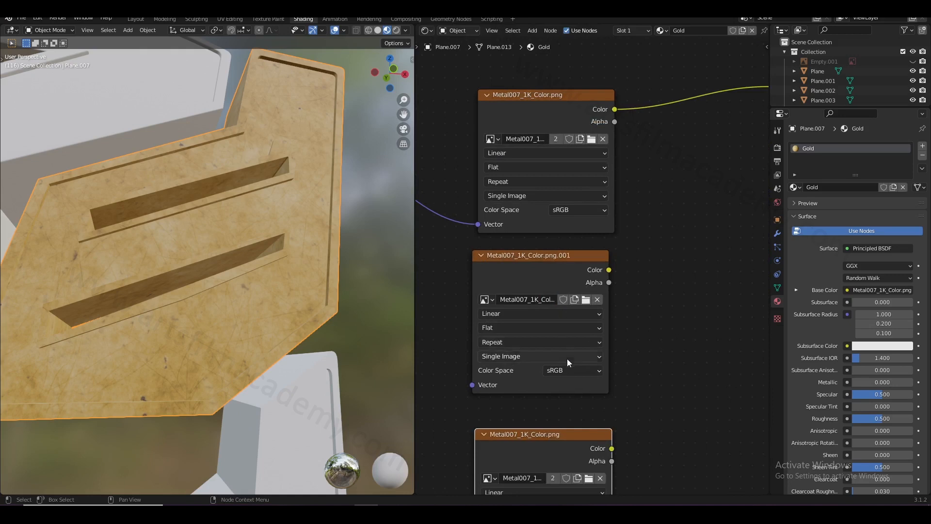
shift+scroll(565, 378, down, 3)
Load Metal007_1K_Metalness.png into the middle texture node and save the file.
click(584, 225)
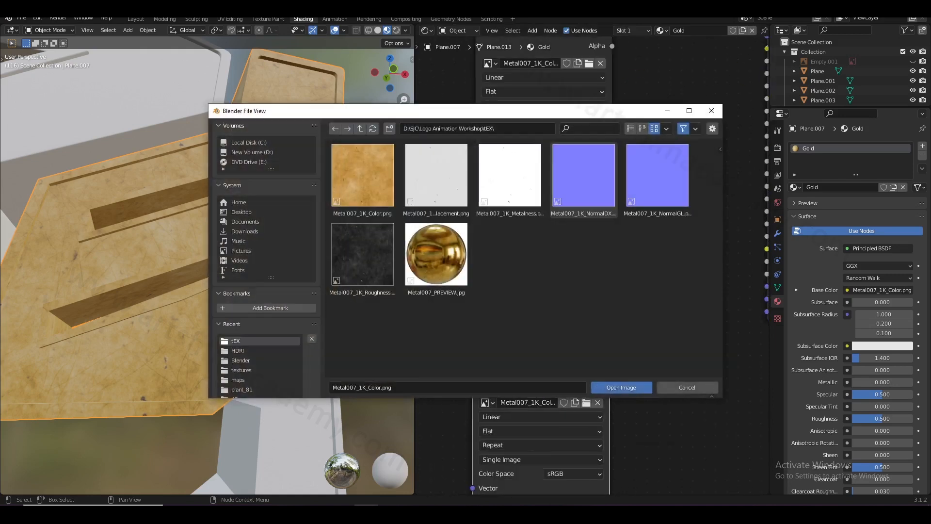
click(442, 204)
click(498, 210)
click(621, 387)
key(Home)
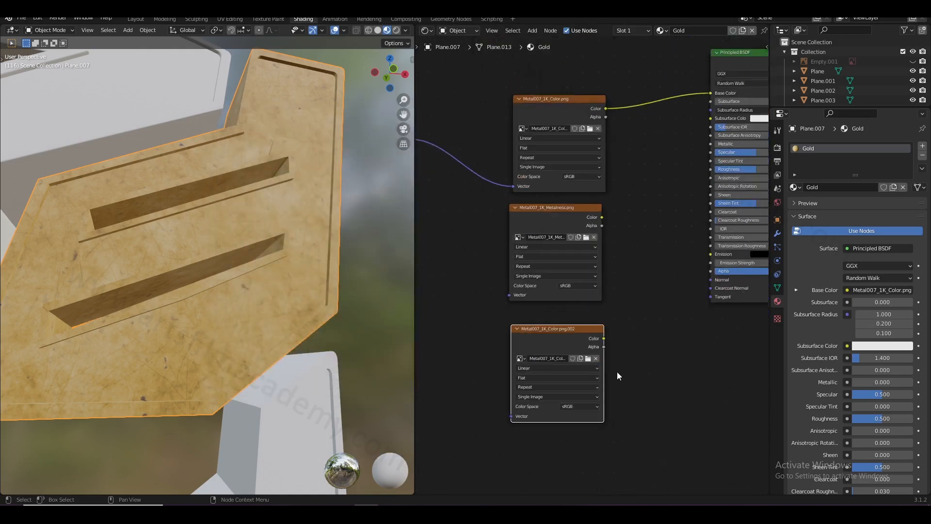
key(ctrl+s)
Connect the metalness texture's Color to the Principled BSDF's Metallic input and save the file.
drag(553, 234, 626, 172)
drag(675, 147, 674, 153)
middle_drag(466, 204, 590, 216)
key(ctrl+s)
Connect the Mapping node's Vector to the metalness texture, set that texture's color space to Non-Color and save.
click(464, 163)
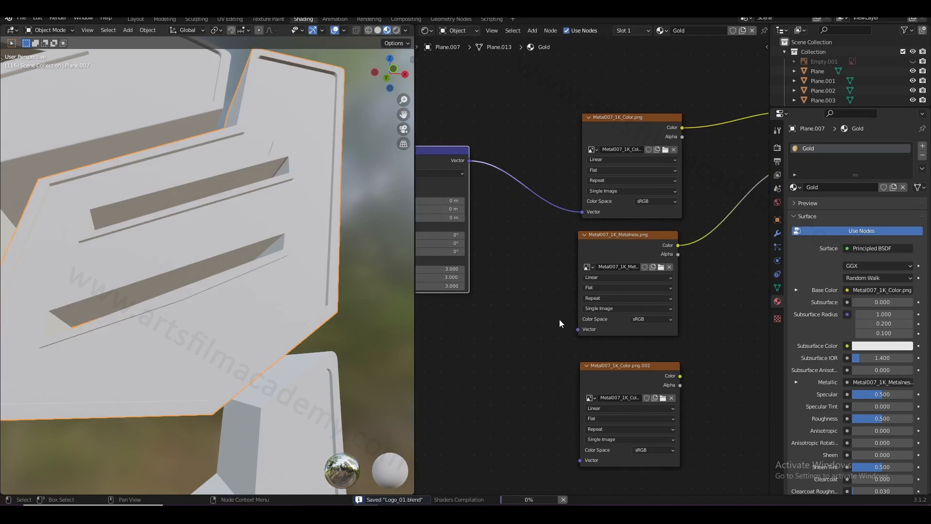
drag(469, 160, 538, 275)
drag(469, 161, 578, 330)
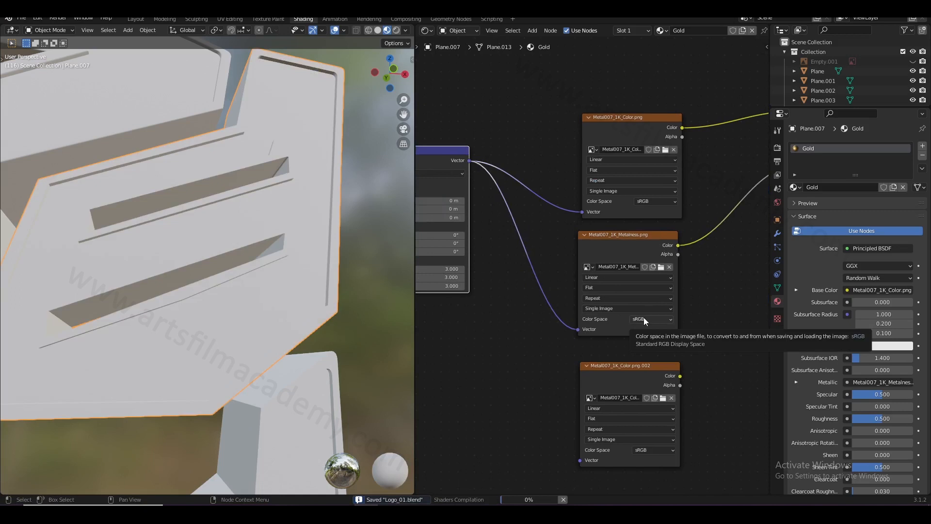
click(644, 318)
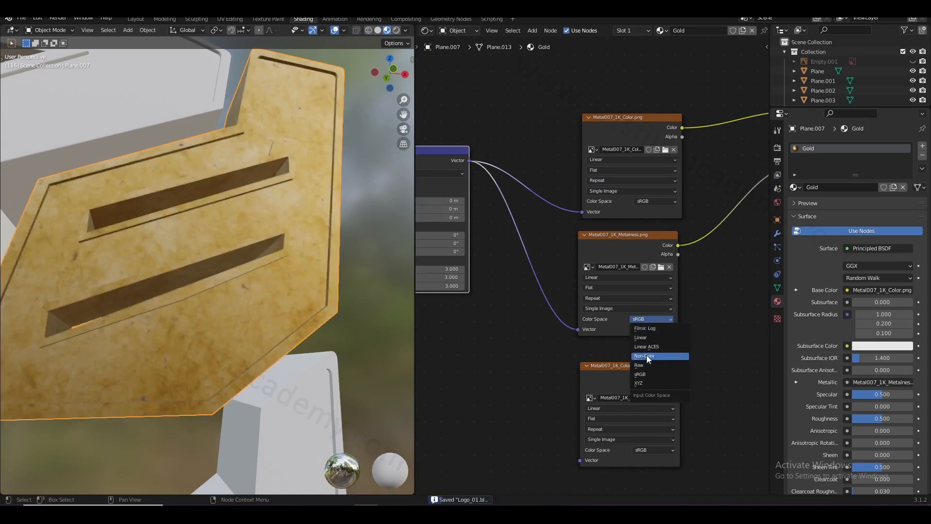
click(647, 355)
key(ctrl+s)
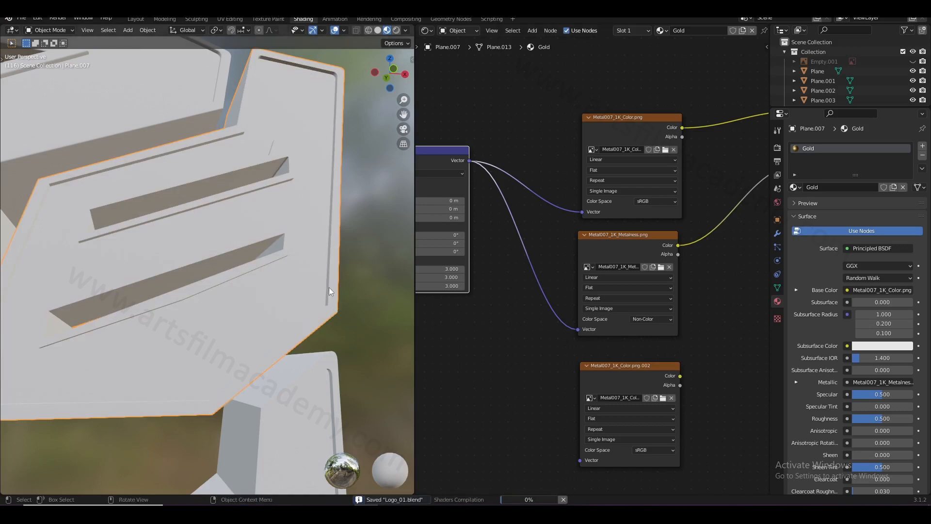
Check the metallic surface on the brow piece, save, and load Metal007_1K_Roughness.png into the lowest texture node.
middle_drag(318, 305, 295, 329)
middle_drag(617, 342, 482, 336)
middle_drag(294, 278, 262, 277)
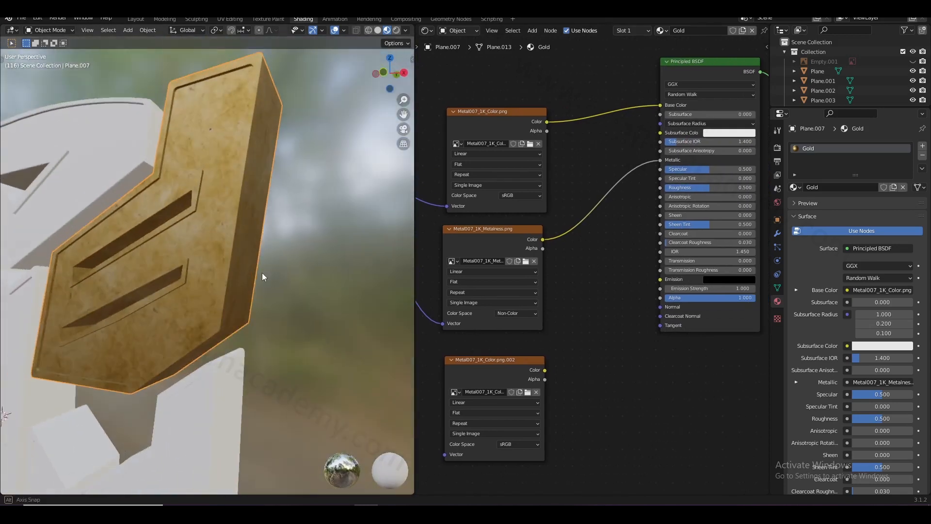
key(ctrl+s)
middle_drag(600, 329, 625, 349)
click(549, 394)
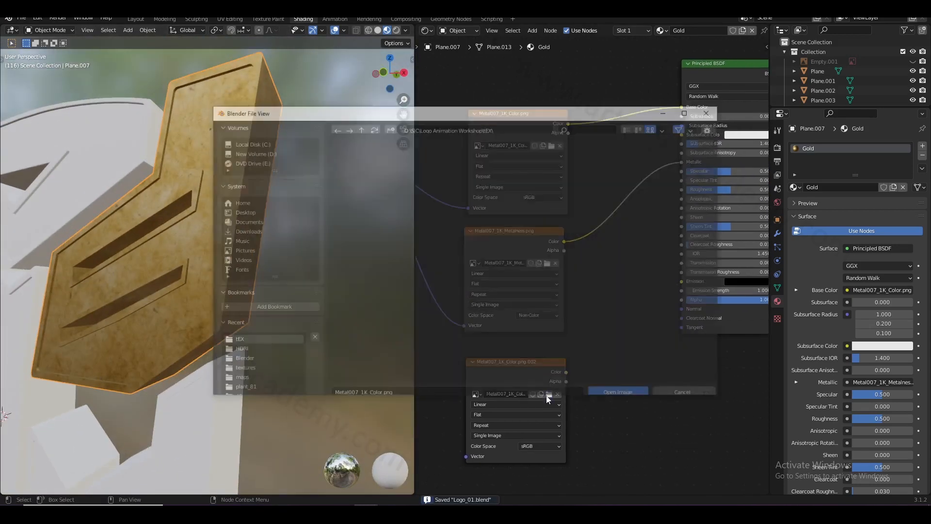
click(350, 275)
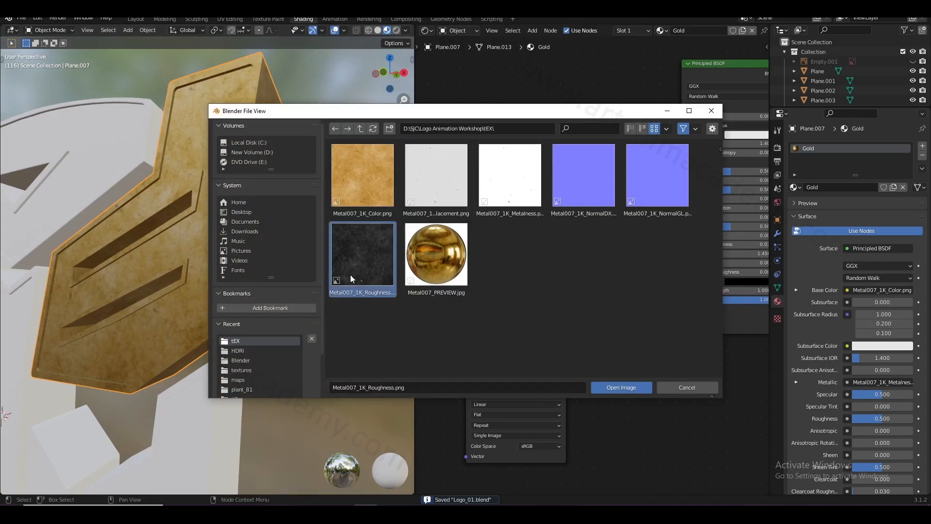
double_click(350, 274)
Connect the roughness texture's Color to the Principled BSDF's Roughness input and save the file.
middle_drag(607, 387, 603, 398)
drag(562, 382, 678, 200)
key(ctrl+s)
middle_drag(340, 233, 2, 290)
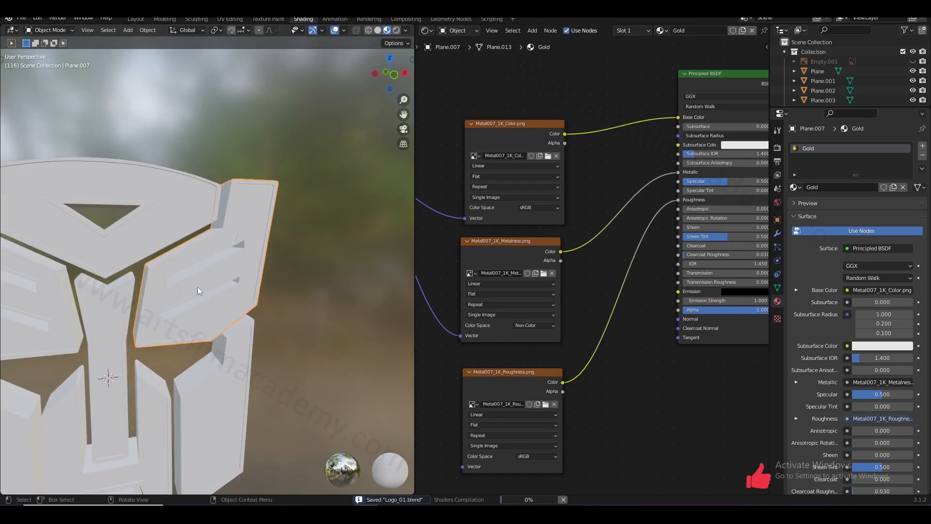
Connect the Mapping node's Vector to the roughness texture, set that texture's color space to Non-Color and save.
middle_drag(258, 291, 243, 246)
scroll(219, 269, up, 4)
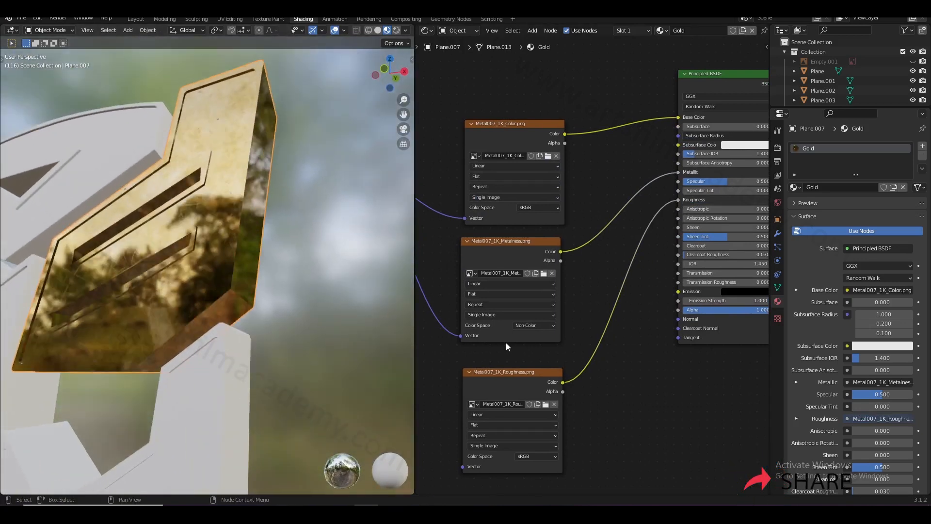
middle_drag(419, 255, 510, 240)
drag(443, 152, 558, 452)
key(ctrl+s)
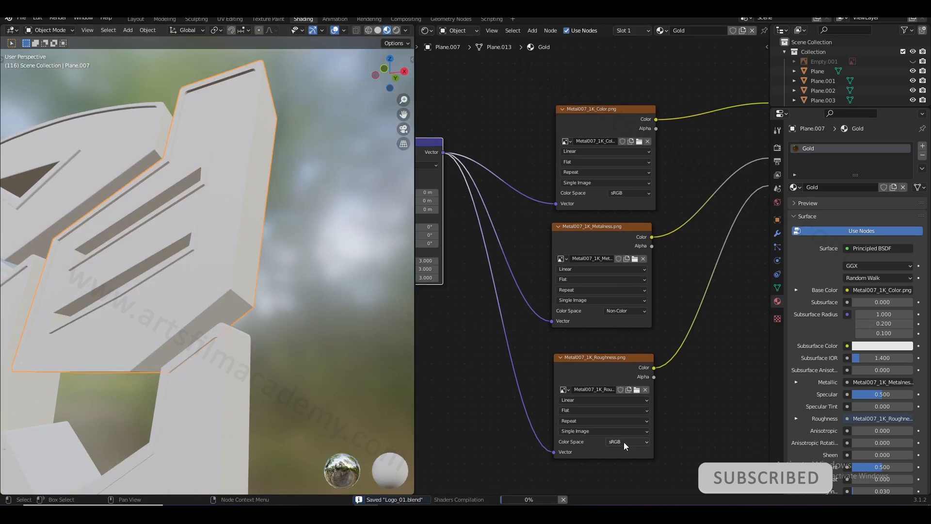
click(624, 441)
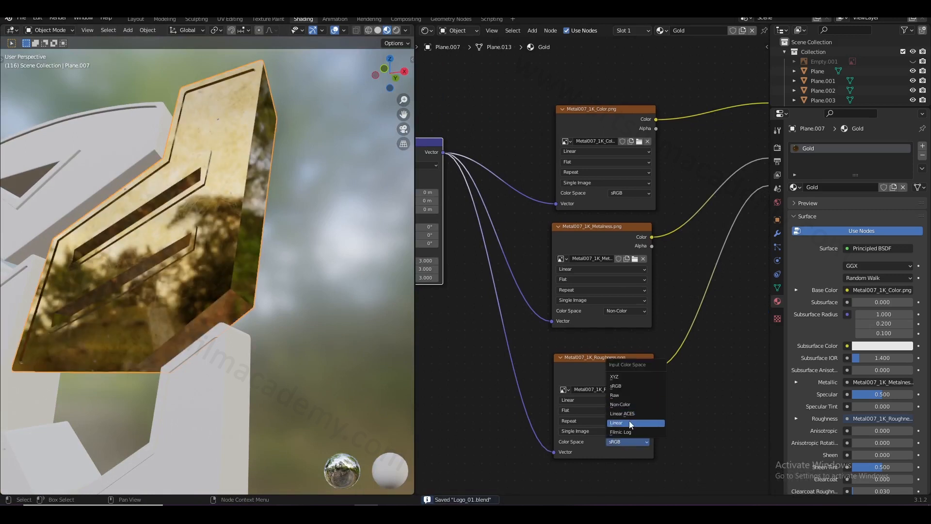
click(625, 404)
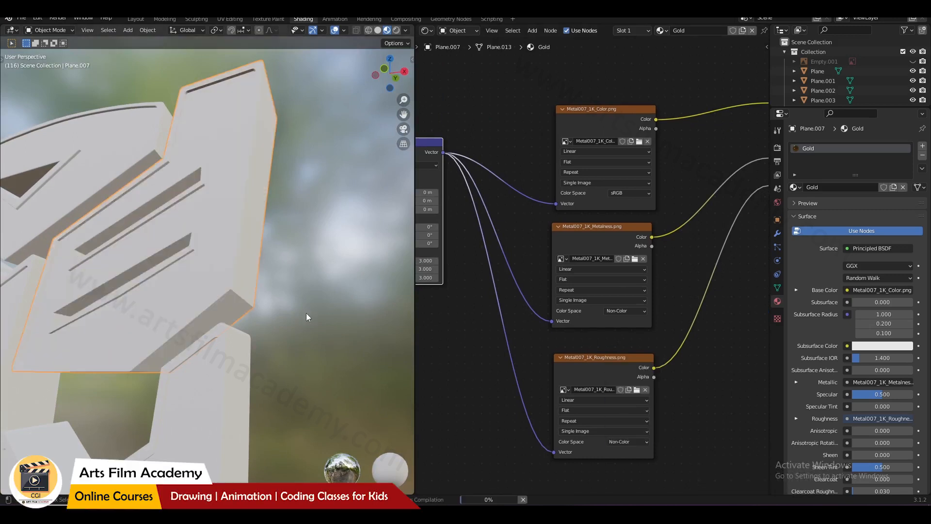
middle_drag(288, 325, 310, 362)
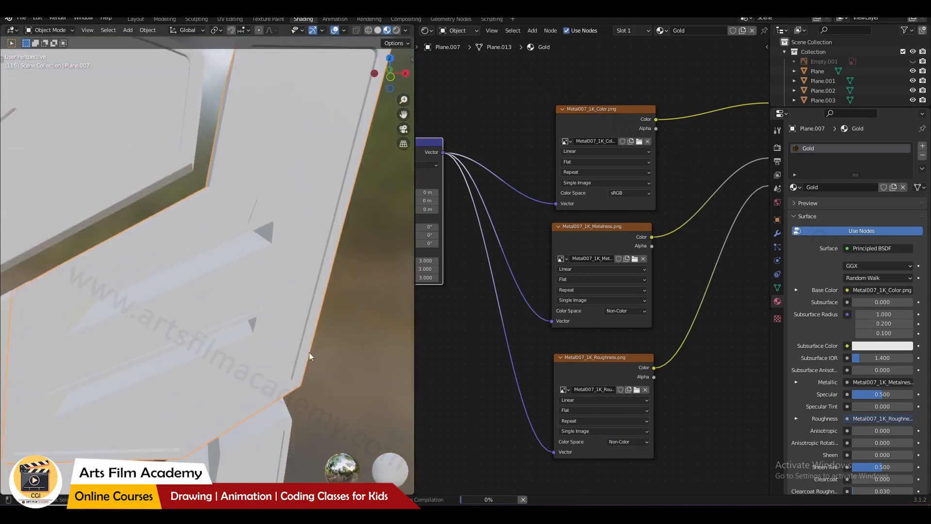
scroll(312, 348, down, 5)
key(ctrl+s)
Duplicate the roughness texture node below the original and load Metal007_1K_NormalDX.png into the copy.
middle_drag(309, 354, 378, 272)
scroll(551, 386, down, 9)
middle_drag(651, 366, 651, 391)
drag(643, 411, 577, 171)
scroll(624, 307, up, 2)
click(576, 282)
key(shift+d)
click(601, 410)
scroll(616, 369, up, 3)
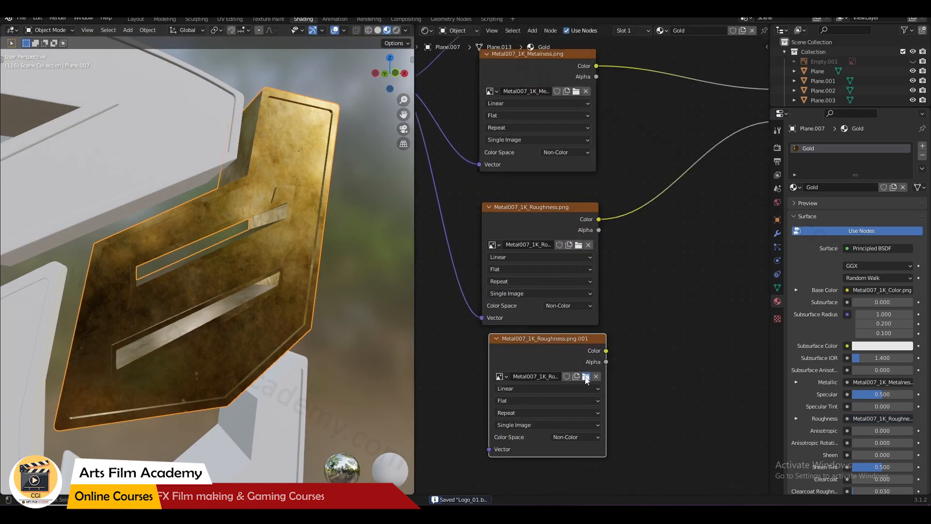
click(585, 377)
double_click(604, 187)
Add a Normal Map node, connect the normal texture's Color to its Color input and save the file.
scroll(616, 267, down, 4)
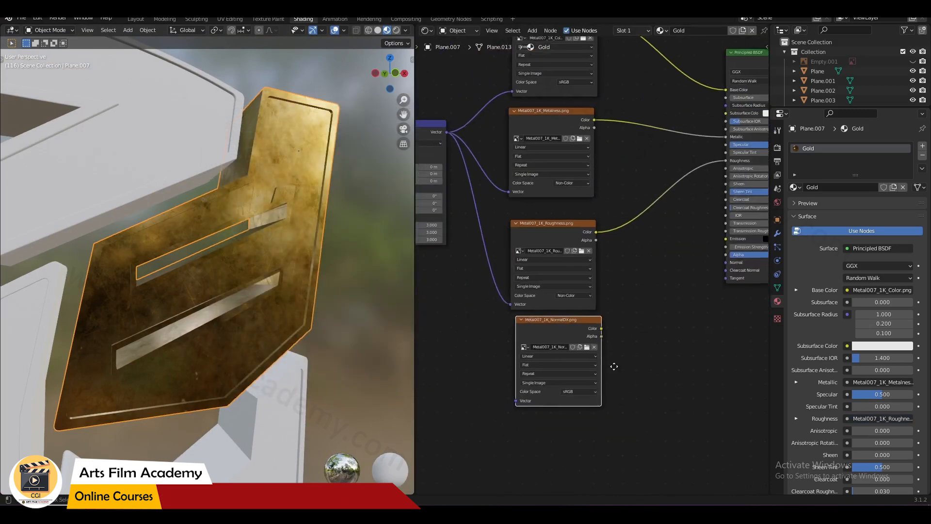
middle_drag(612, 365, 587, 381)
key(shift+a)
click(602, 336)
text(nom)
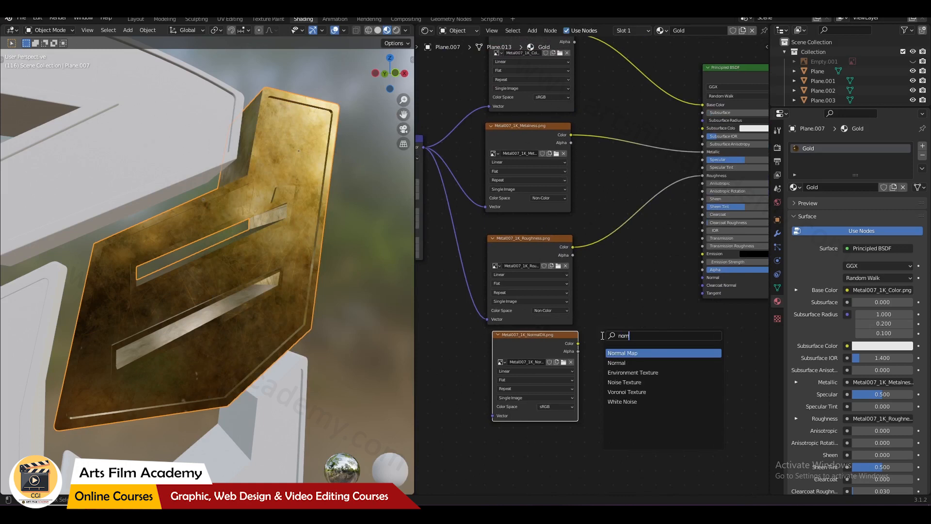
key(Return)
click(602, 337)
drag(578, 343, 601, 386)
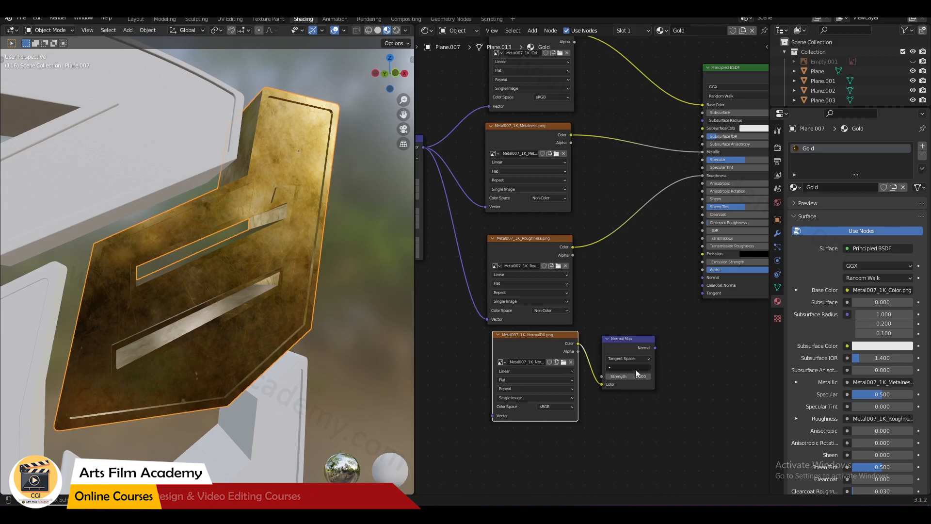
key(ctrl+s)
Set the normal texture's color space to Linear and connect the Normal Map's output to the Principled BSDF's Normal input.
click(555, 407)
click(548, 422)
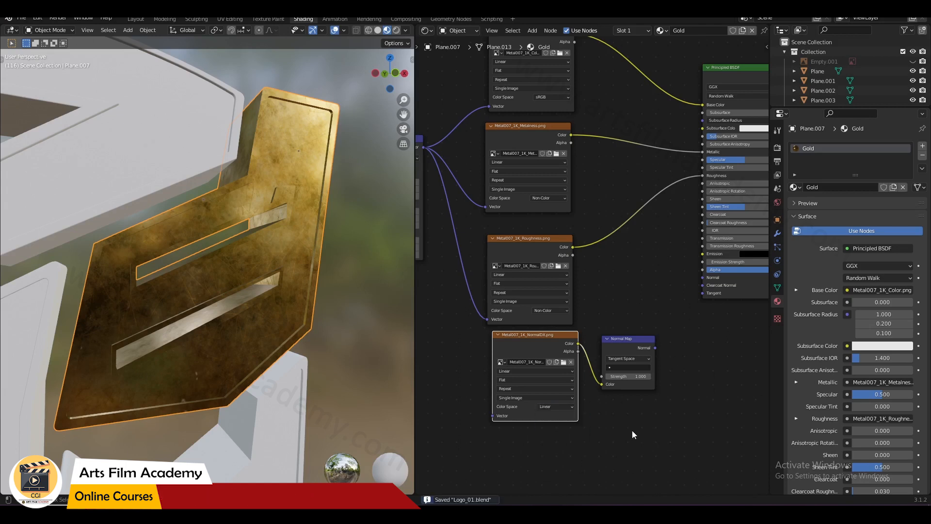
ctrl+middle_drag(635, 344, 577, 405)
drag(581, 423, 578, 373)
drag(660, 351, 661, 351)
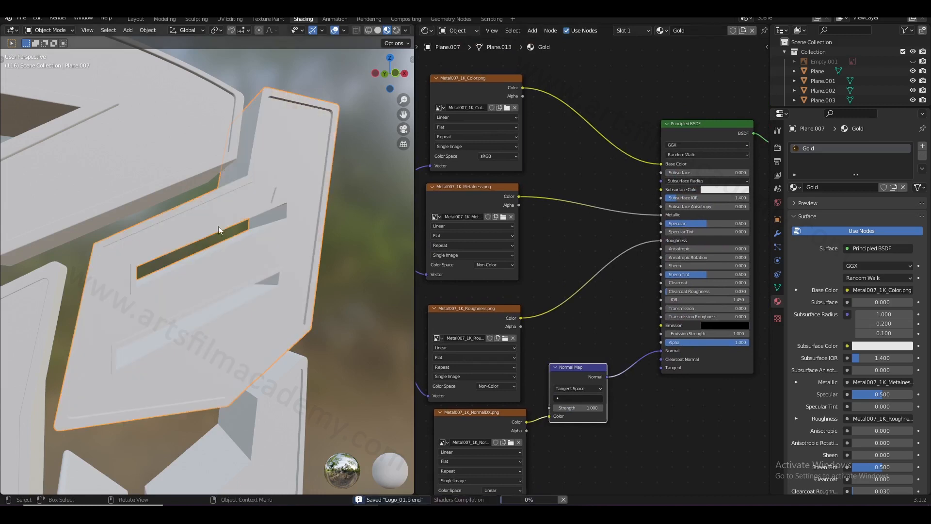
Select the front faces of the gold brow piece in Edit Mode, save the file and return to Object Mode.
middle_drag(272, 278, 297, 247)
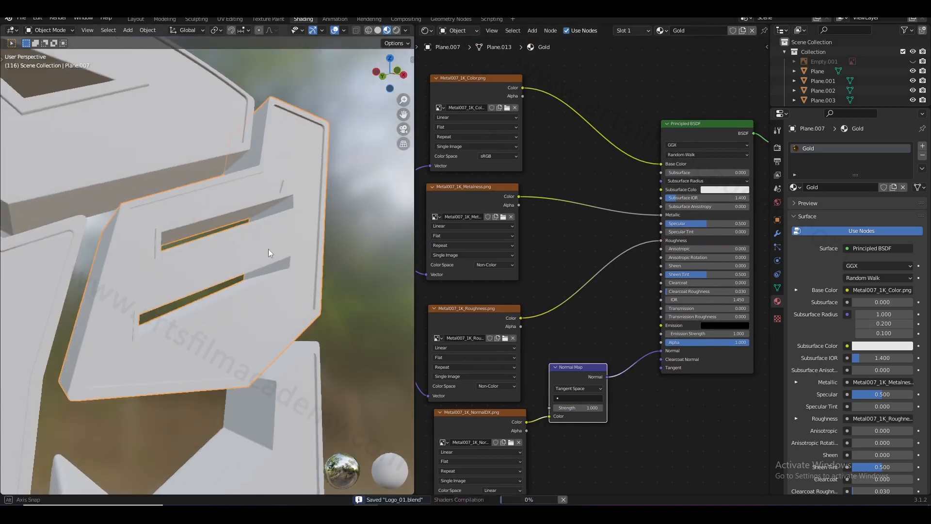
scroll(269, 249, up, 2)
middle_drag(268, 249, 302, 286)
key(Tab)
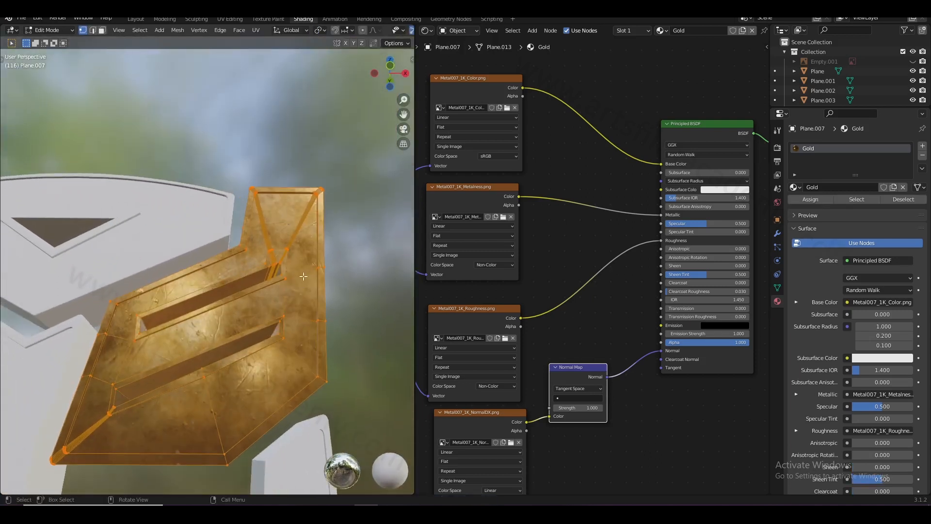
middle_drag(298, 226, 316, 324)
shift+click(292, 295)
scroll(286, 317, down, 4)
key(ctrl+s)
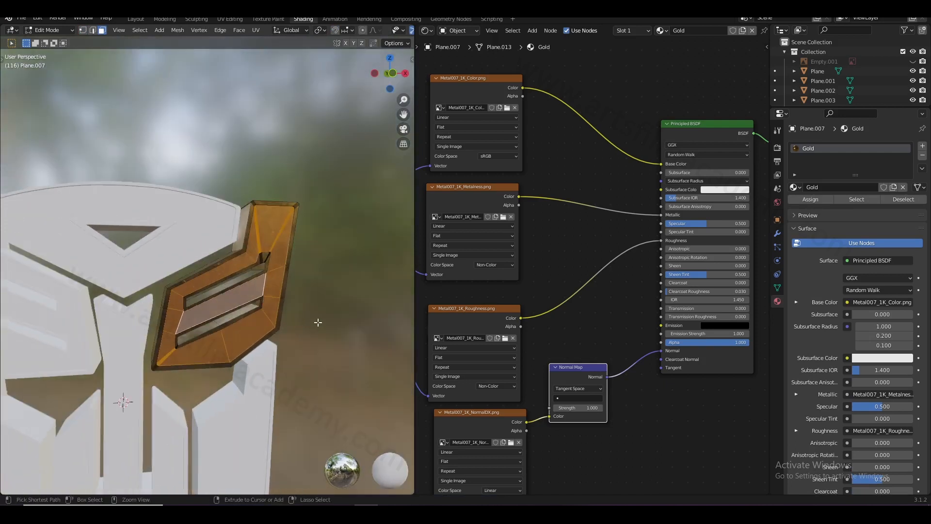
key(Tab)
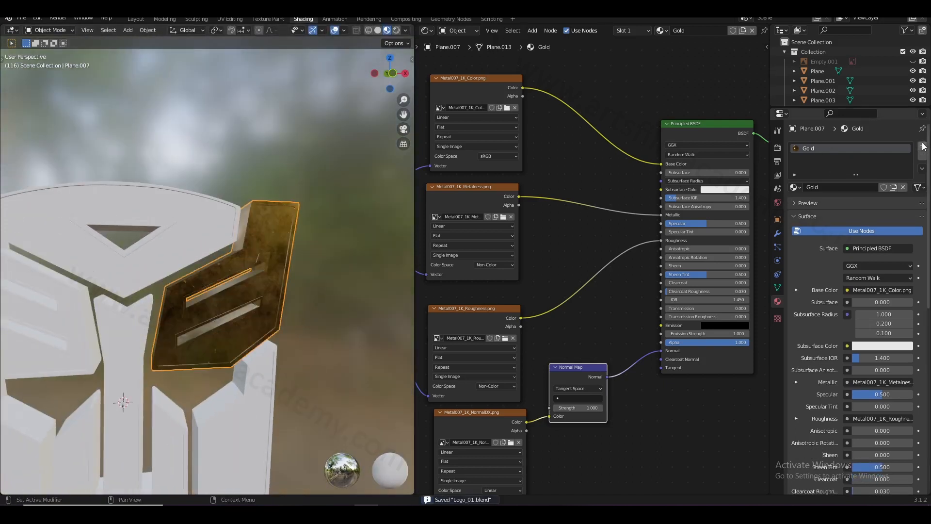
Add a second material slot holding a single-user copy of Gold, rename the copy Metal and save.
click(922, 145)
click(794, 206)
click(808, 217)
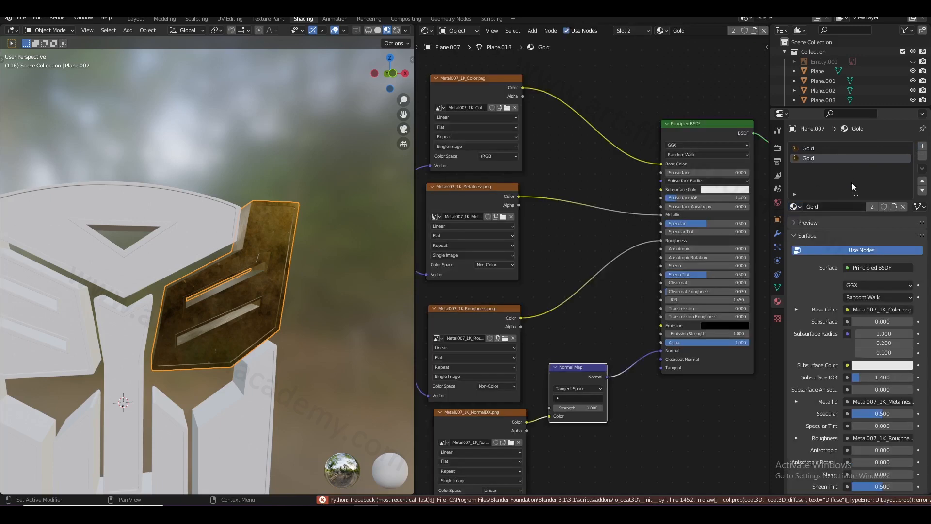
click(892, 207)
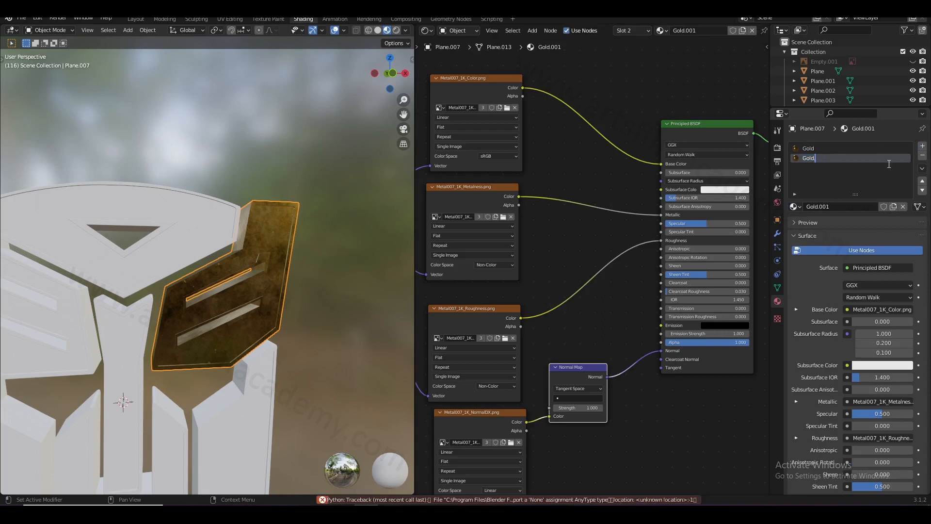
text(G)
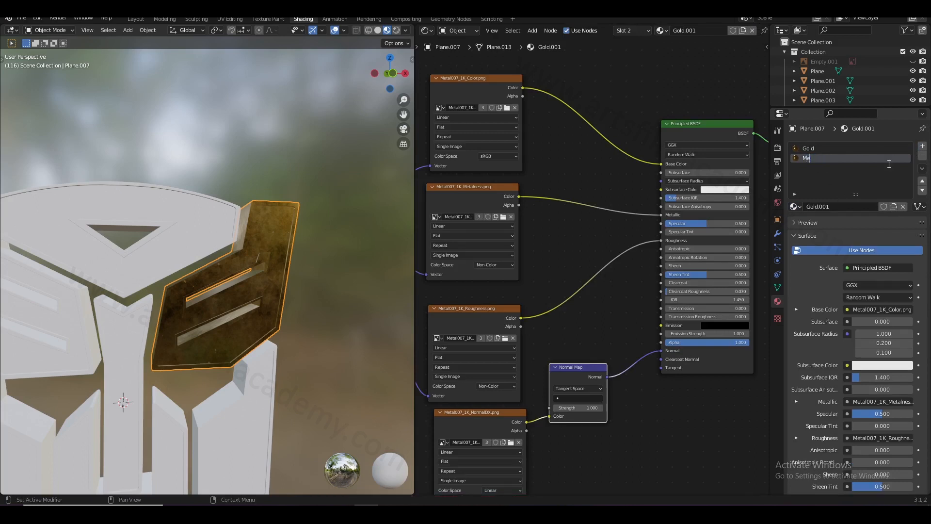
key(ctrl+s)
Delete the Metal007_1K_Color.png texture node from the Metal material.
scroll(622, 197, down, 2)
click(550, 184)
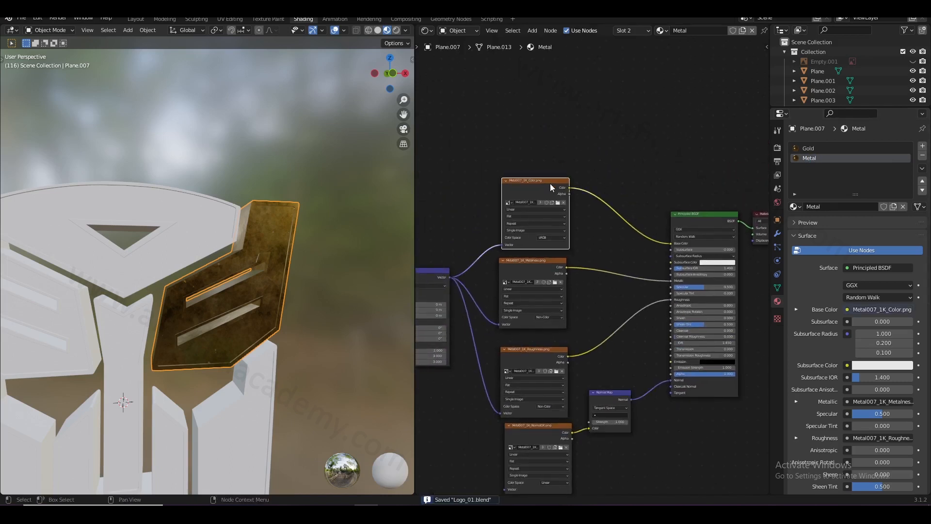
key(x)
Assign the Metal material to the selected front faces of the brow piece and save the file.
key(Tab)
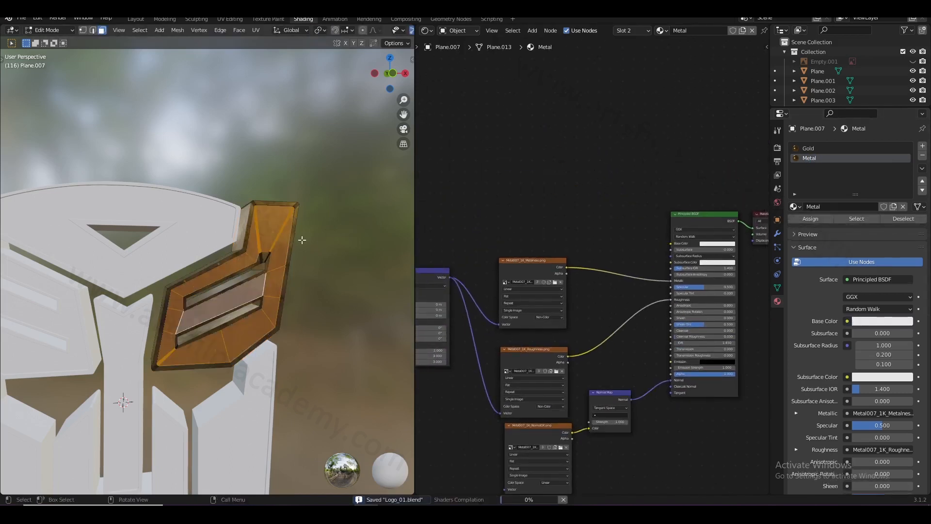
click(810, 218)
middle_drag(314, 251, 320, 295)
key(ctrl+s)
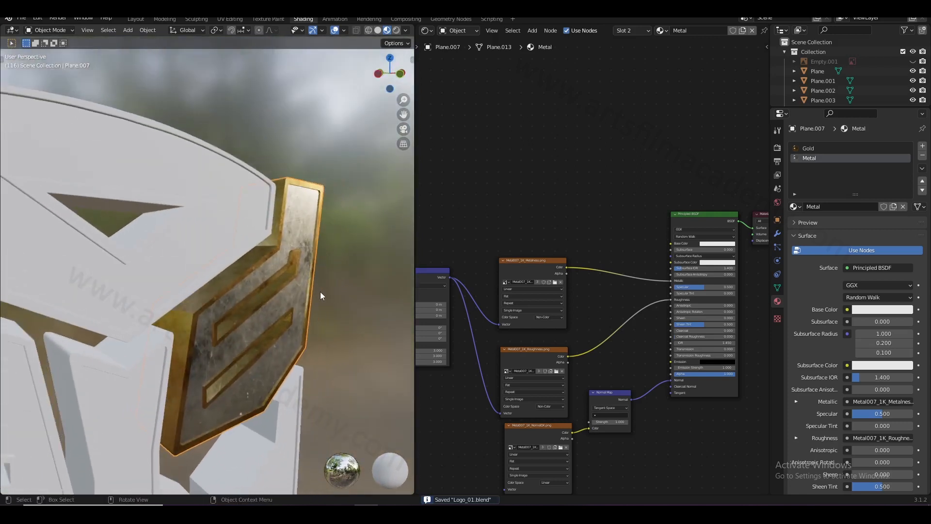
middle_drag(339, 301, 245, 344)
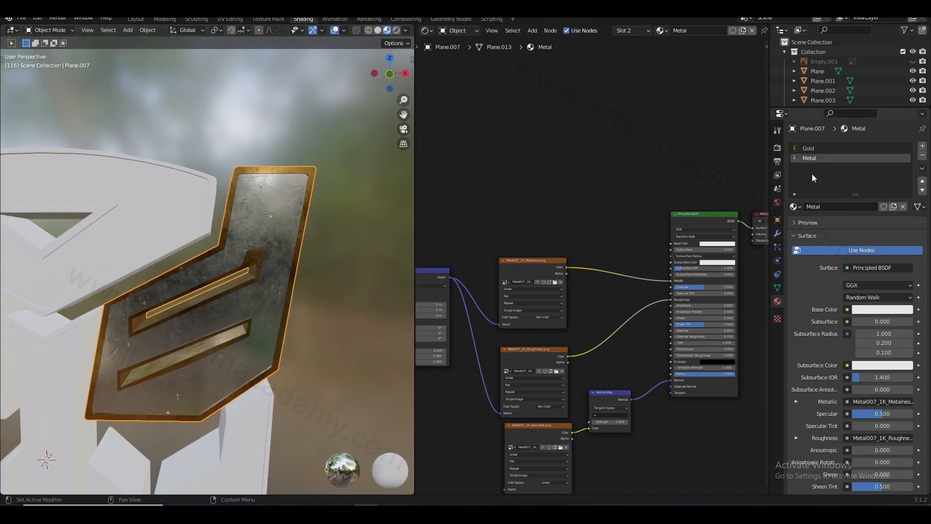
Select the untextured logo pieces with the textured brow piece and link its materials to all of them.
middle_drag(383, 251, 153, 391)
click(200, 284)
shift+click(156, 391)
shift+click(213, 358)
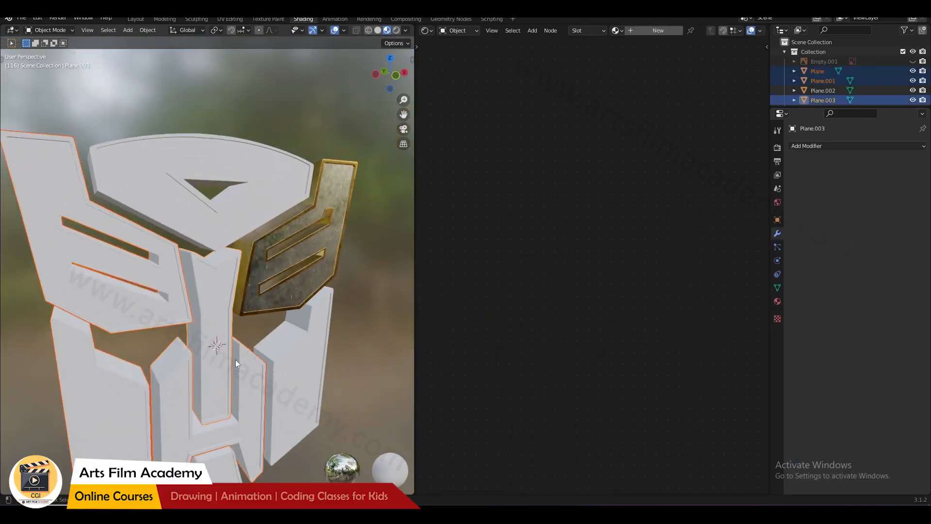
shift+click(292, 373)
shift+middle_drag(275, 410, 259, 310)
shift+click(217, 362)
middle_drag(217, 362, 222, 297)
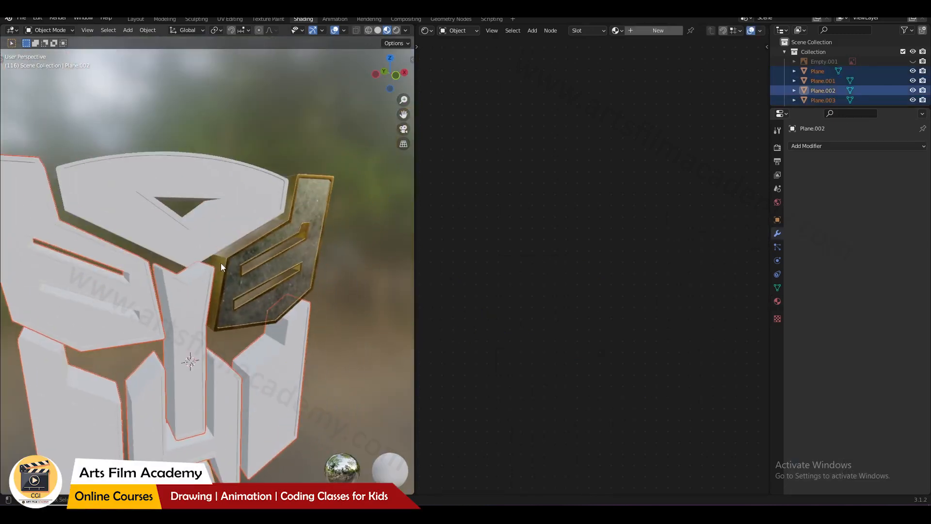
shift+click(246, 260)
key(ctrl+l)
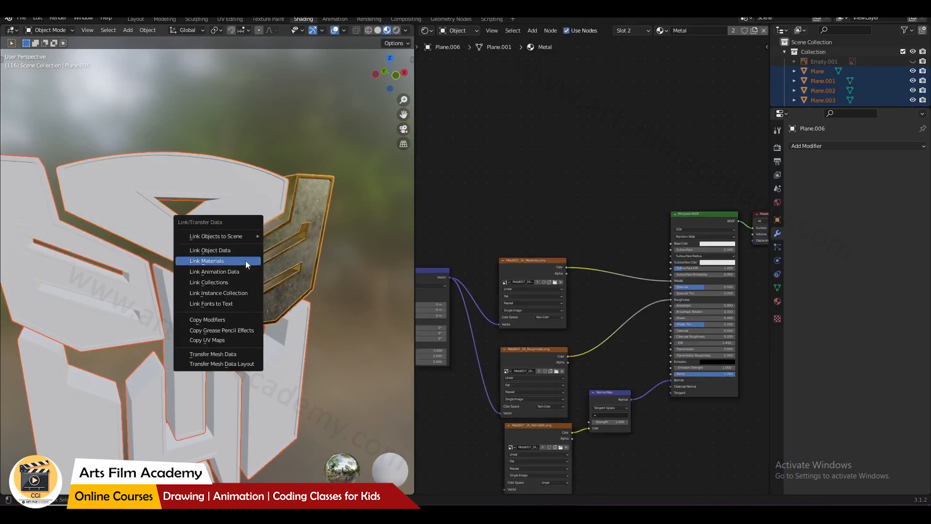
click(245, 262)
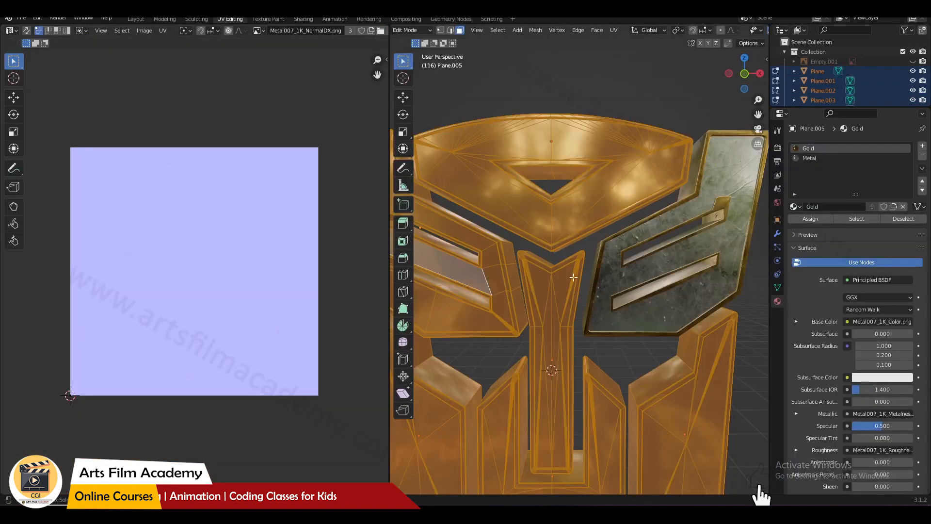
Unwrap all faces of the triangular forehead piece with Smart UV Project.
key(u)
click(533, 308)
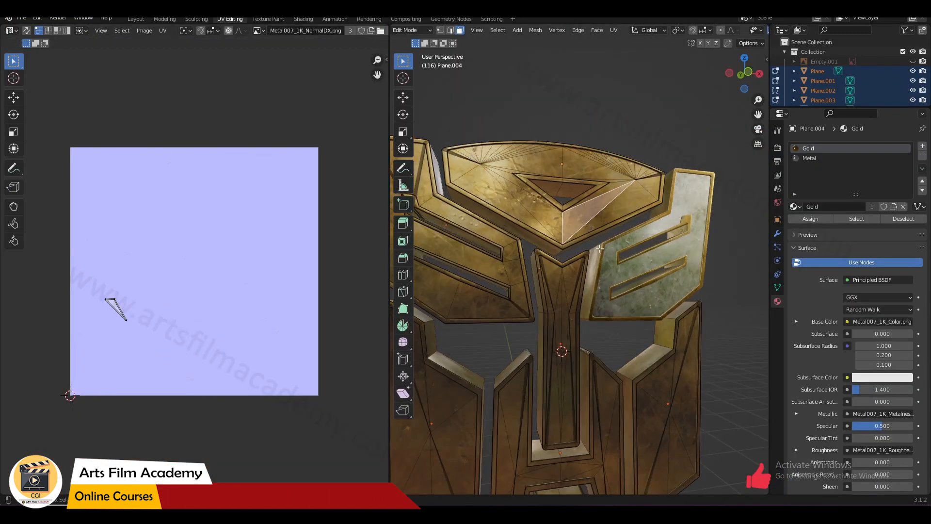
key(a)
key(u)
click(540, 237)
key(Return)
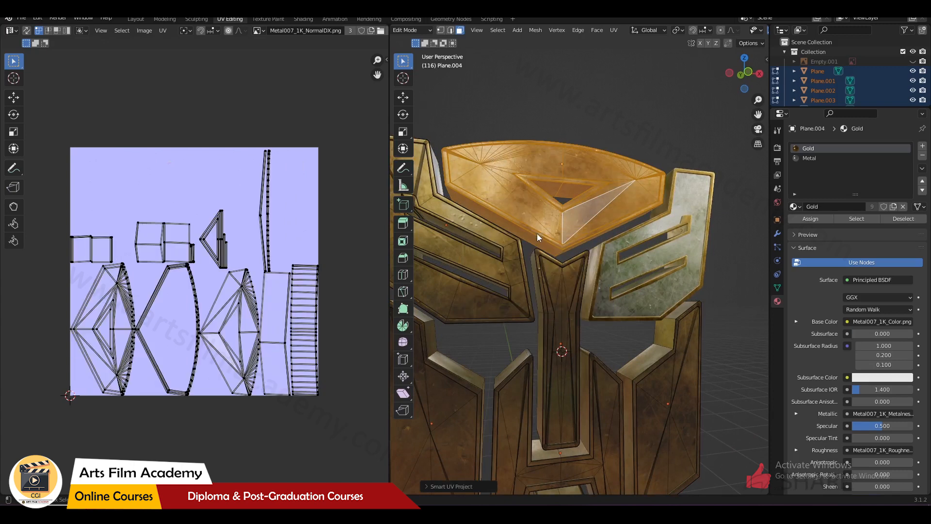
Unwrap all faces of the central nose piece with Smart UV Project at the default settings.
key(Tab)
click(564, 320)
key(Tab)
key(a)
key(u)
click(574, 347)
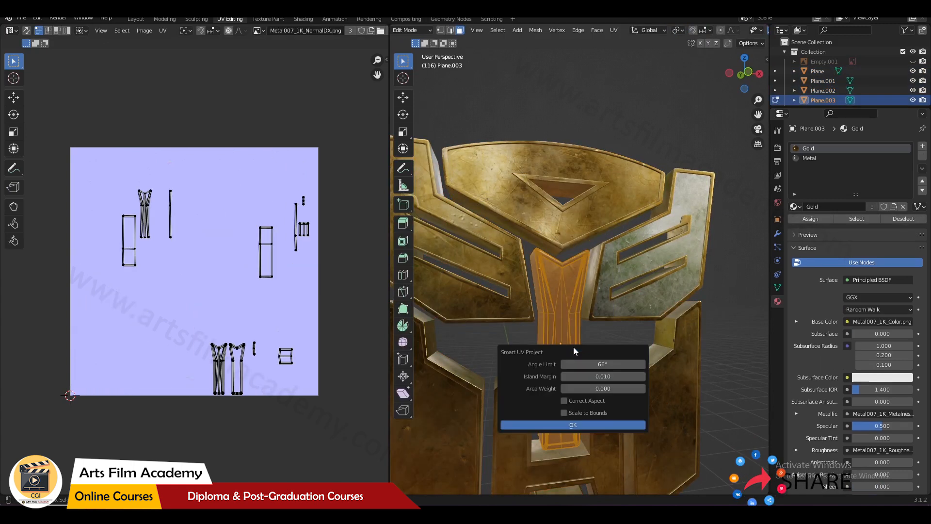
key(Return)
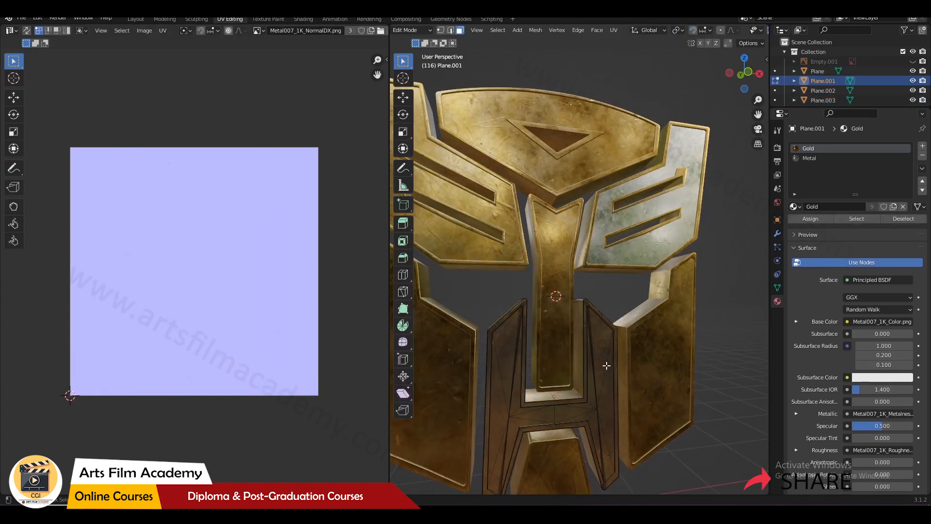
Unwrap all faces of the H-shaped mouth piece with Smart UV Project.
key(a)
key(u)
click(613, 364)
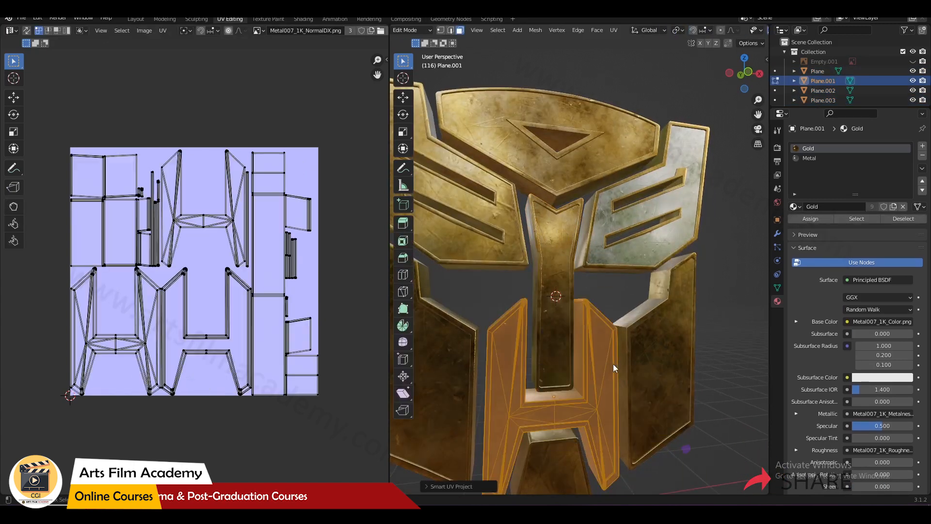
key(Return)
Unwrap all faces of the right cheek piece with Smart UV Project.
key(Tab)
click(665, 335)
key(Tab)
key(a)
key(u)
click(659, 349)
key(Return)
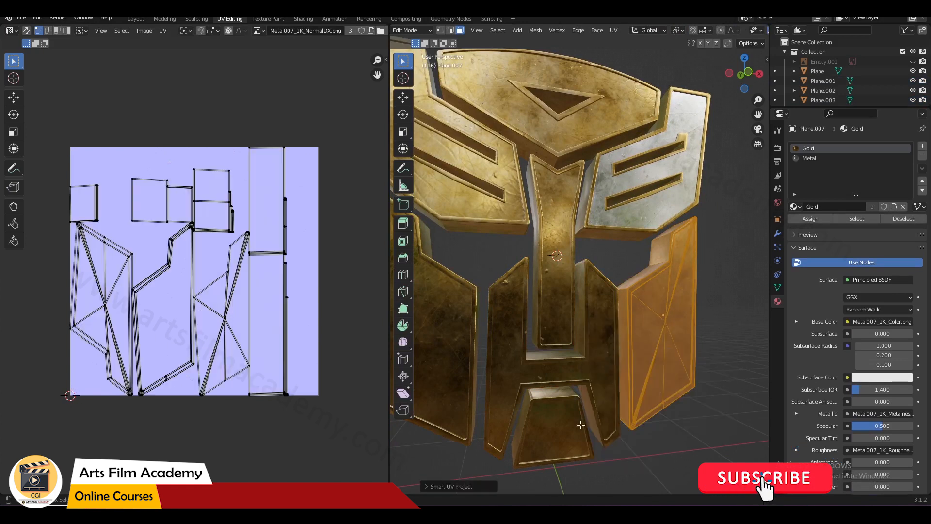
Unwrap all faces of the small trapezoid chin piece with Smart UV Project.
key(Tab)
click(576, 428)
key(Tab)
key(a)
key(u)
click(554, 364)
shift+middle_drag(554, 367, 592, 329)
key(u)
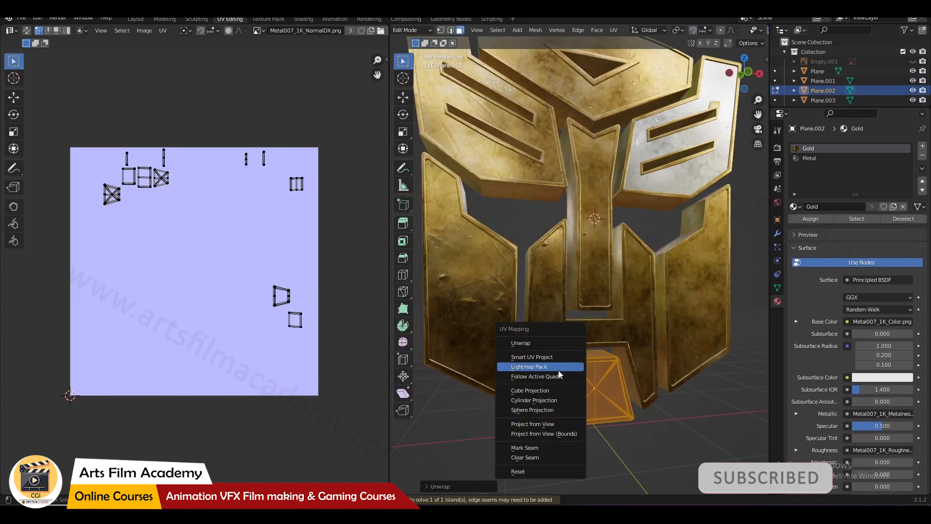
click(558, 357)
key(Return)
Save the file and unwrap all faces of the left cheek piece with Smart UV Project.
key(Tab)
middle_drag(598, 375, 579, 349)
key(ctrl+s)
click(491, 300)
key(Tab)
key(a)
key(u)
click(490, 299)
key(Return)
Unwrap all faces of the left brow piece with Smart UV Project and save the file.
middle_drag(490, 299, 492, 324)
key(Tab)
click(530, 229)
key(Tab)
key(a)
key(u)
click(522, 232)
key(Return)
key(Tab)
key(ctrl+s)
Put the logo pieces into Edit Mode and select the linked front faces of the crest and neighbouring pieces.
middle_drag(607, 242, 619, 225)
click(620, 172)
key(Tab)
shift+middle_drag(621, 172, 606, 218)
click(580, 220)
click(606, 219)
key(l)
shift+middle_drag(533, 214, 555, 167)
key(l)
scroll(555, 242, down, 5)
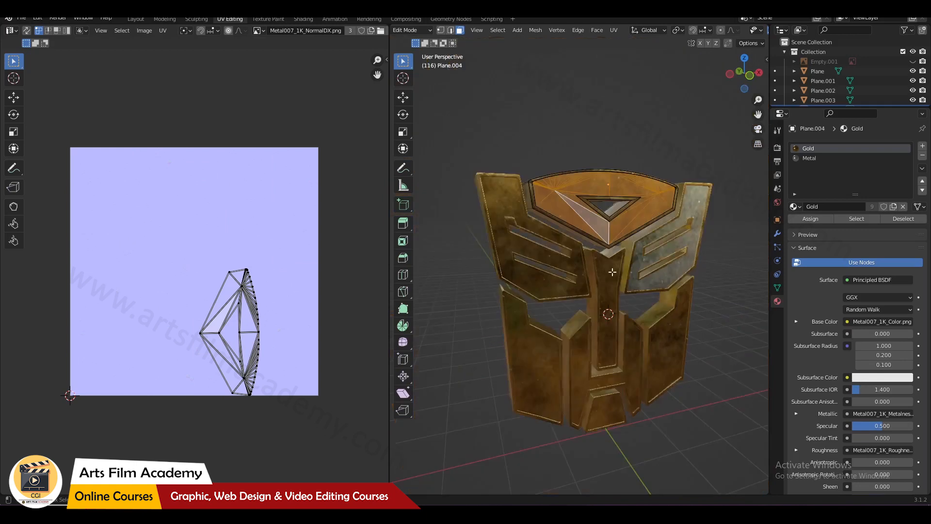
scroll(597, 284, up, 5)
middle_drag(596, 272, 630, 293)
middle_drag(633, 344, 603, 441)
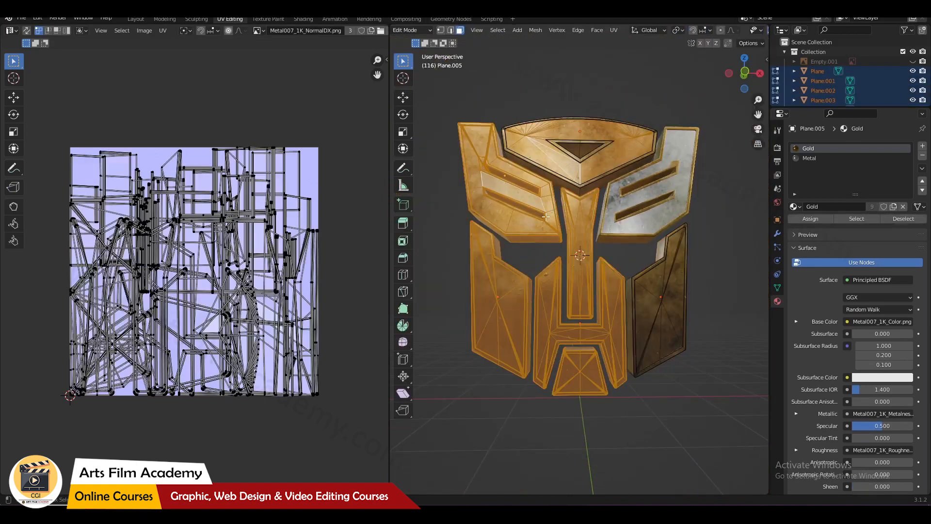
Switch to the Shading workspace with solid viewport shading and bring all logo pieces into Edit Mode.
scroll(586, 150, up, 4)
click(586, 150)
click(303, 19)
click(378, 30)
scroll(213, 233, up, 3)
key(Tab)
mouse_move(228, 267)
shift+middle_down()
mouse_move(189, 284)
mouse_move(265, 248)
shift+middle_up()
key(Tab)
key(Tab)
Select the linked front faces of the crest, centre bar, mouth piece and first cheek piece.
shift+middle_drag(262, 142, 243, 244)
key(l)
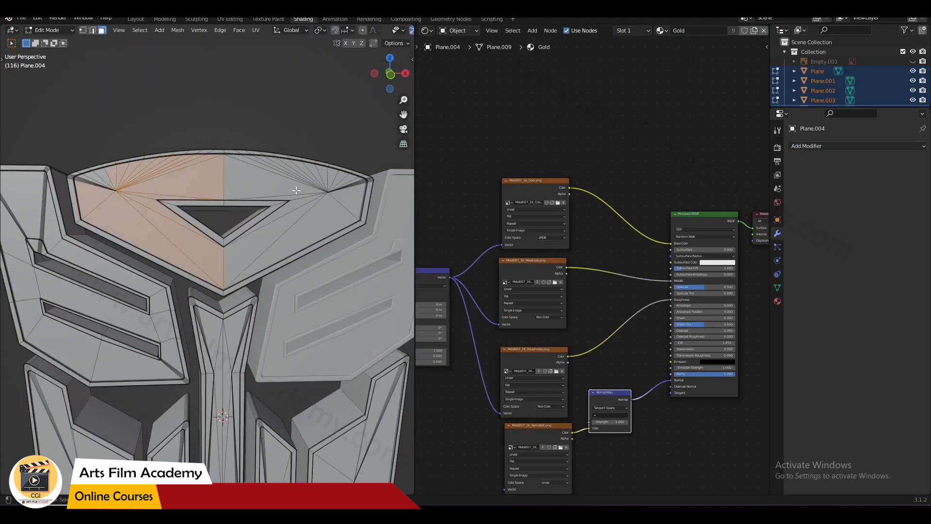
key(l)
scroll(340, 204, up, 2)
shift+middle_drag(225, 466, 301, 198)
key(l)
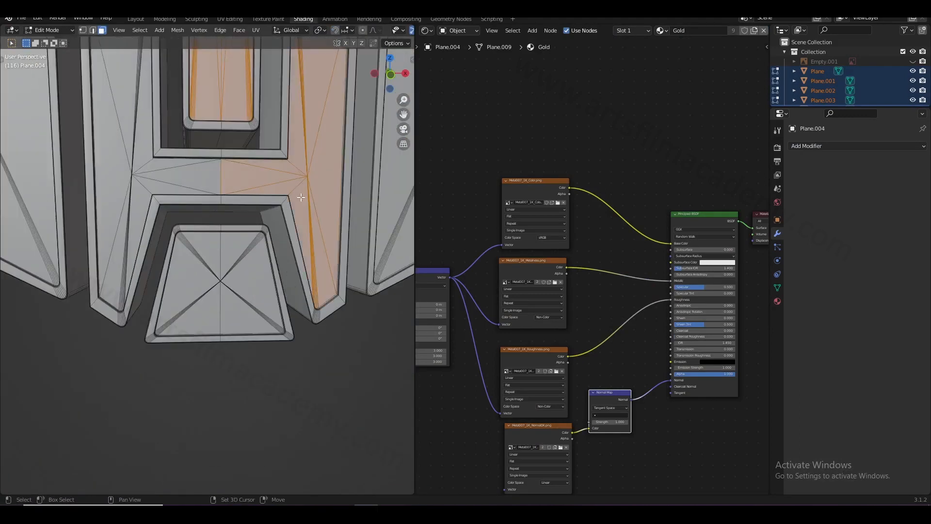
shift+drag(136, 178, 138, 179)
key(l)
shift+middle_drag(368, 97, 154, 259)
key(l)
Add the remaining pieces' front faces to the selection and show the model in Material Preview shading.
scroll(247, 162, down, 4)
shift+middle_drag(145, 63, 295, 222)
scroll(271, 223, up, 3)
key(l)
shift+middle_drag(207, 212, 232, 58)
key(l)
scroll(170, 262, down, 3)
shift+middle_drag(233, 194, 92, 311)
key(Tab)
click(368, 30)
key(Tab)
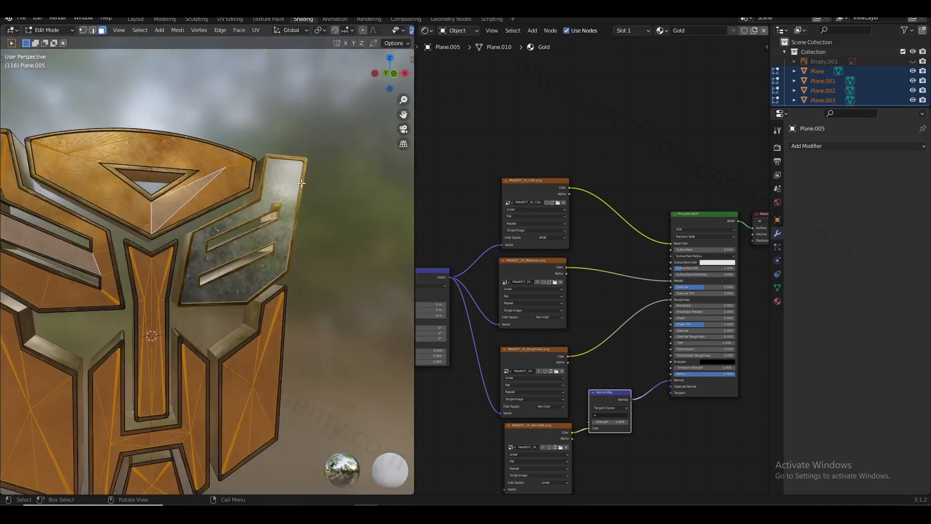
Assign the Metal material to the selected front faces of the crest piece.
click(778, 301)
key(Tab)
click(224, 198)
click(814, 159)
key(Tab)
click(810, 218)
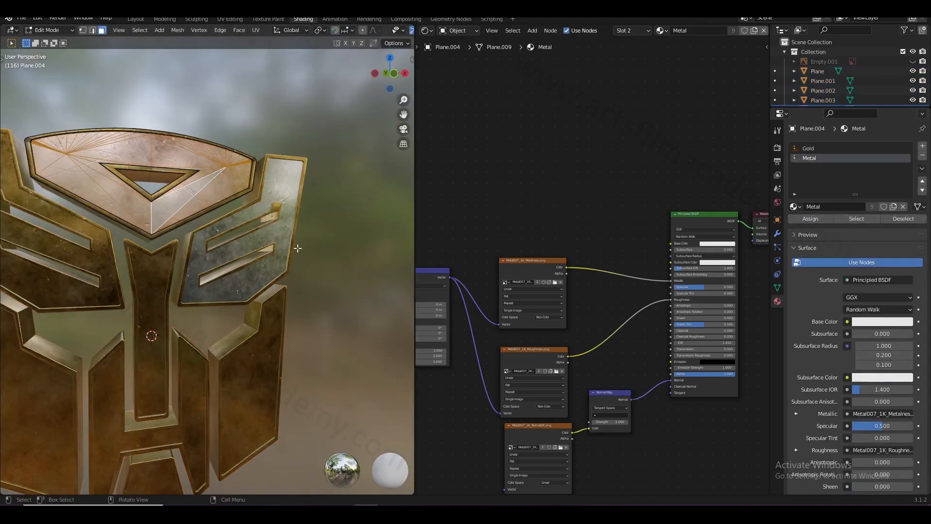
Assign the Metal material to the front faces of the centre bar.
key(Tab)
click(162, 281)
key(Tab)
click(820, 159)
click(810, 219)
Assign the Metal material to the front faces of the right cheek piece.
key(Tab)
click(254, 371)
key(Tab)
click(815, 159)
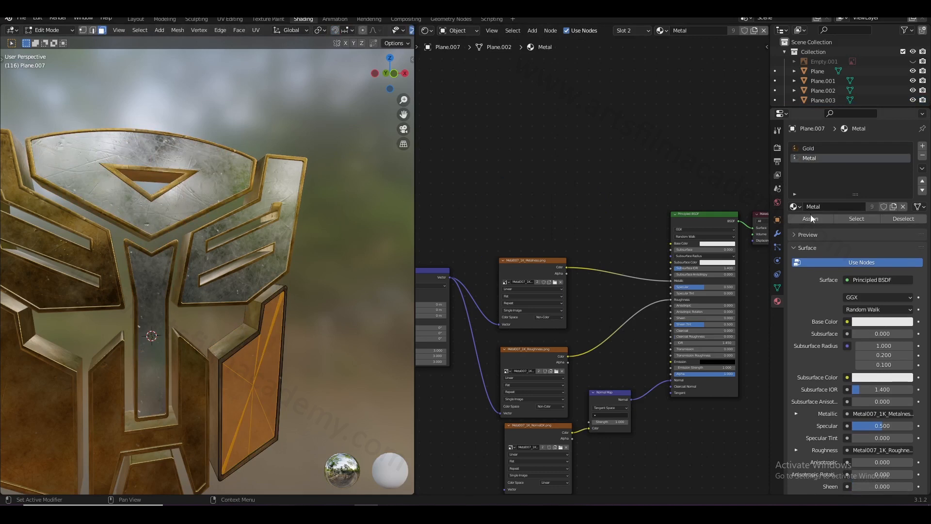
click(810, 219)
Assign the Metal material to the front faces of the H-shaped mouth piece.
key(Tab)
click(235, 331)
key(Tab)
click(817, 158)
click(811, 219)
Assign the Metal material to the front faces of the small trapezoid chin piece.
key(Tab)
click(207, 380)
key(Tab)
click(824, 159)
Assign the Metal material to the front faces of the left cheek piece.
key(Tab)
click(111, 328)
key(Tab)
click(817, 159)
click(811, 219)
key(Tab)
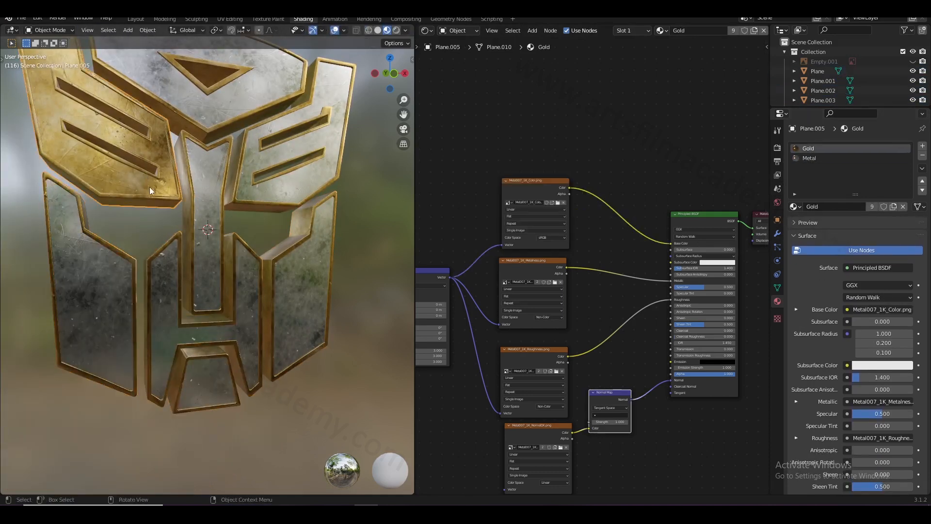
Assign the Metal material to the front faces of the left brow piece and save the file.
click(54, 121)
key(Tab)
click(810, 218)
key(Tab)
scroll(194, 281, down, 5)
scroll(350, 297, up, 4)
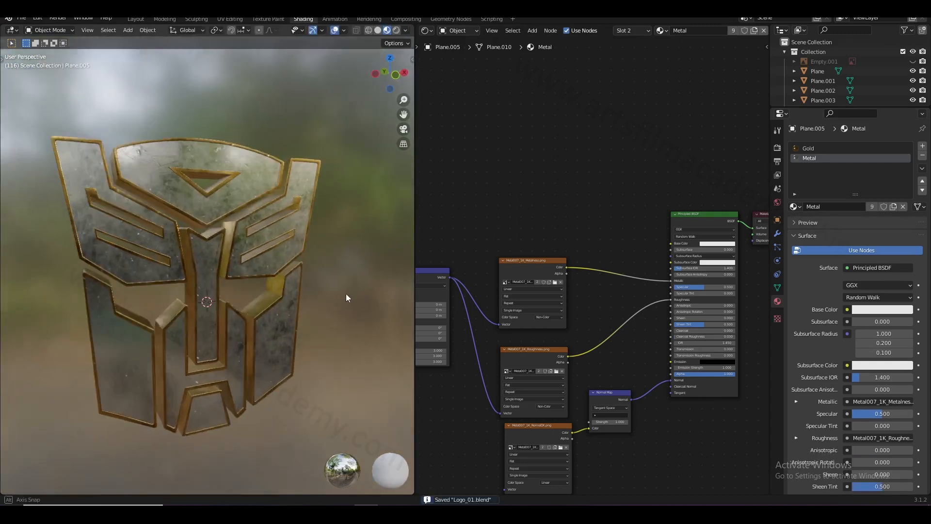
key(ctrl+s)
Split the shader editor into two areas and set the new one to the World shader.
middle_drag(357, 295, 339, 145)
click(777, 147)
scroll(369, 92, down, 2)
middle_drag(366, 92, 327, 99)
scroll(496, 475, down, 2)
drag(415, 491, 433, 295)
click(459, 323)
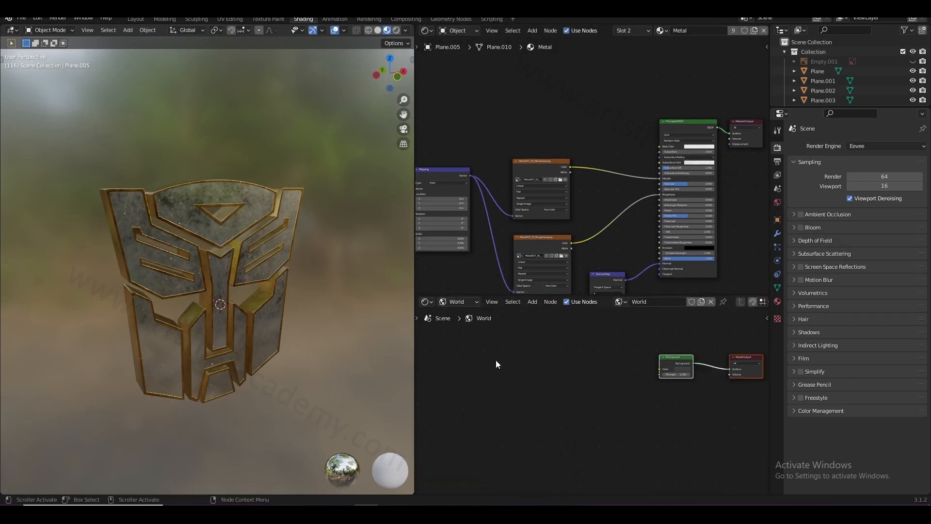
Add an Environment Texture node to the World shader and connect its Color to the Background node's Color.
scroll(589, 391, up, 4)
key(shift+a)
click(590, 377)
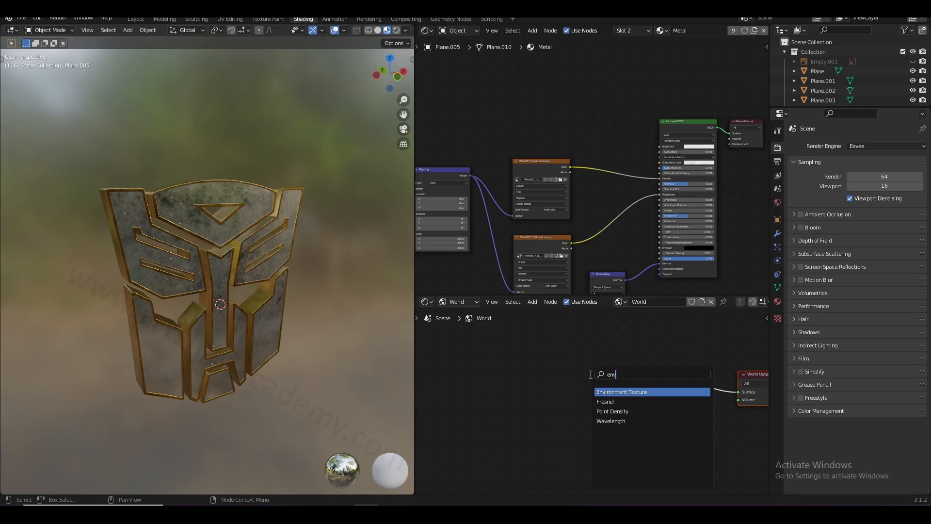
key(Return)
drag(610, 387, 634, 392)
Load dancing_hall_1k.exr from the D:\HDRI folder into the Environment Texture node.
click(596, 396)
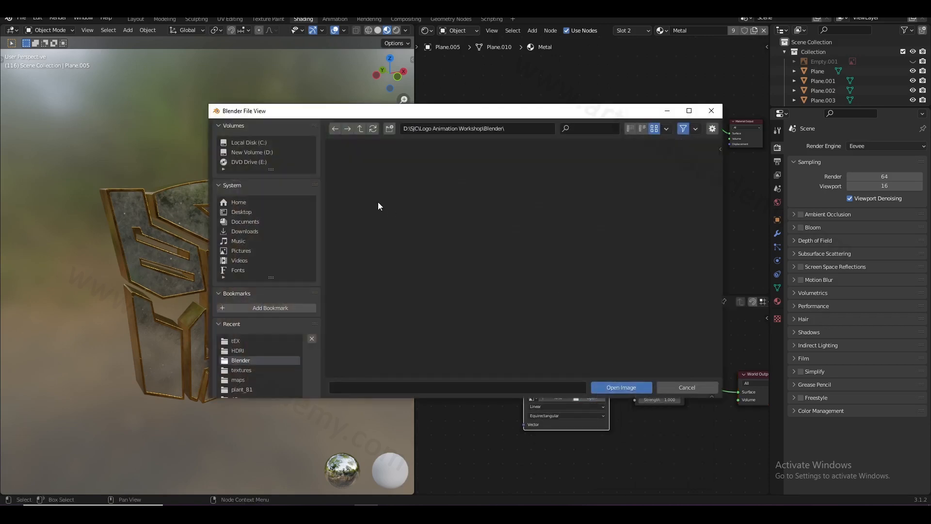
click(254, 155)
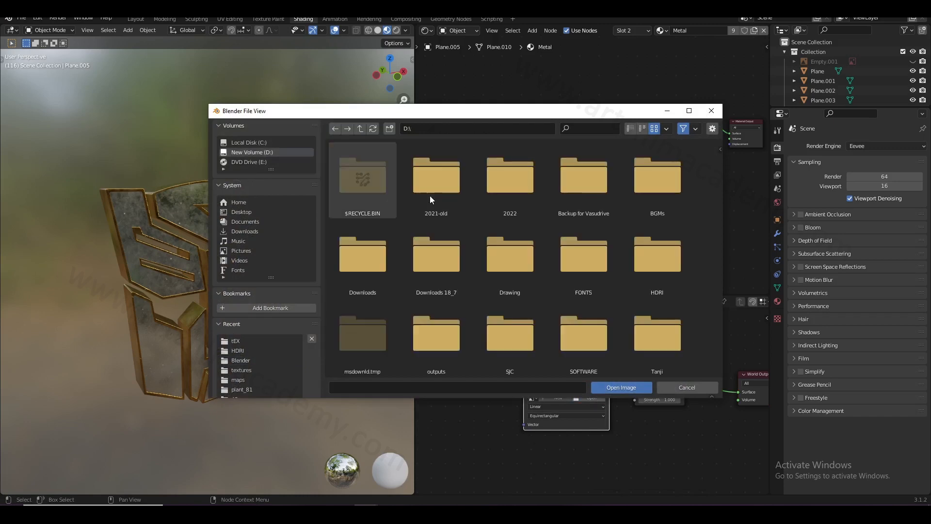
double_click(681, 267)
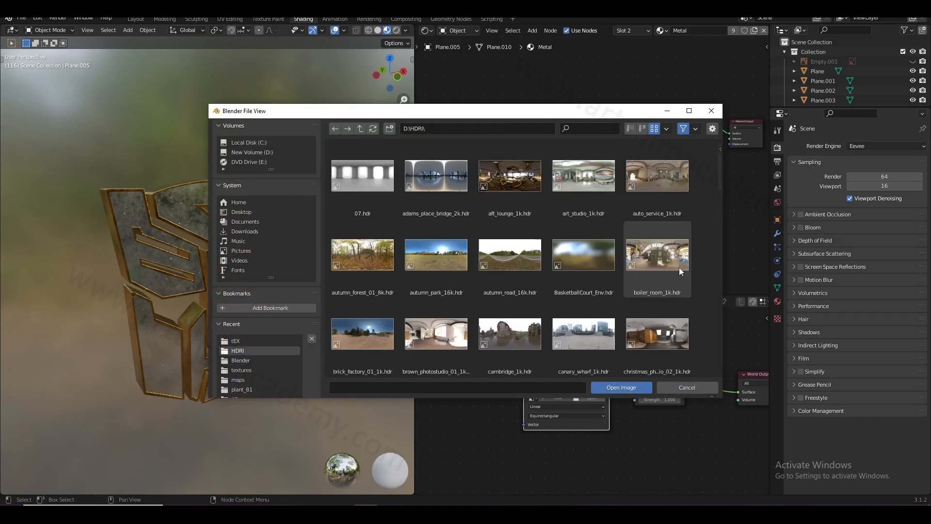
scroll(639, 274, down, 1)
double_click(584, 223)
scroll(623, 392, up, 1)
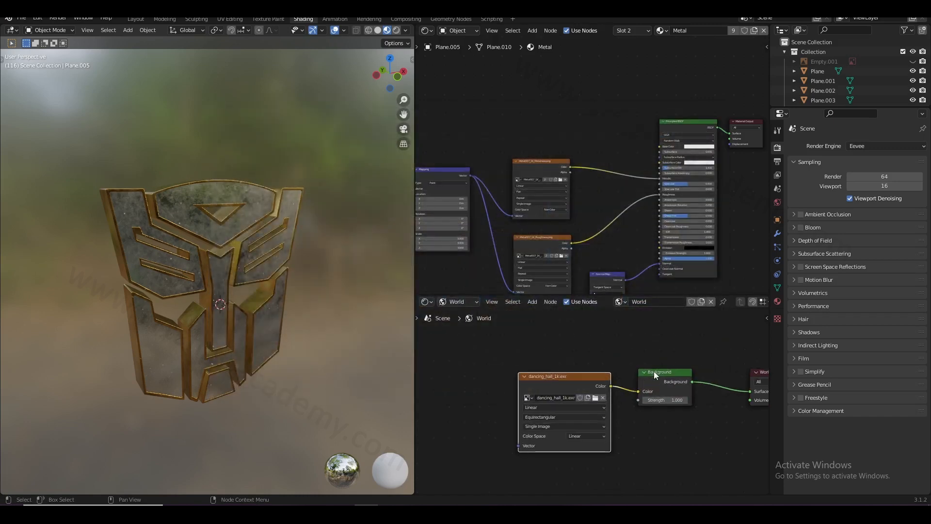
Show the logo in Rendered viewport shading with the HDRI environment and save the file.
click(396, 30)
mouse_move(339, 135)
middle_down()
mouse_move(317, 165)
mouse_move(341, 180)
mouse_move(377, 170)
mouse_move(364, 156)
middle_up()
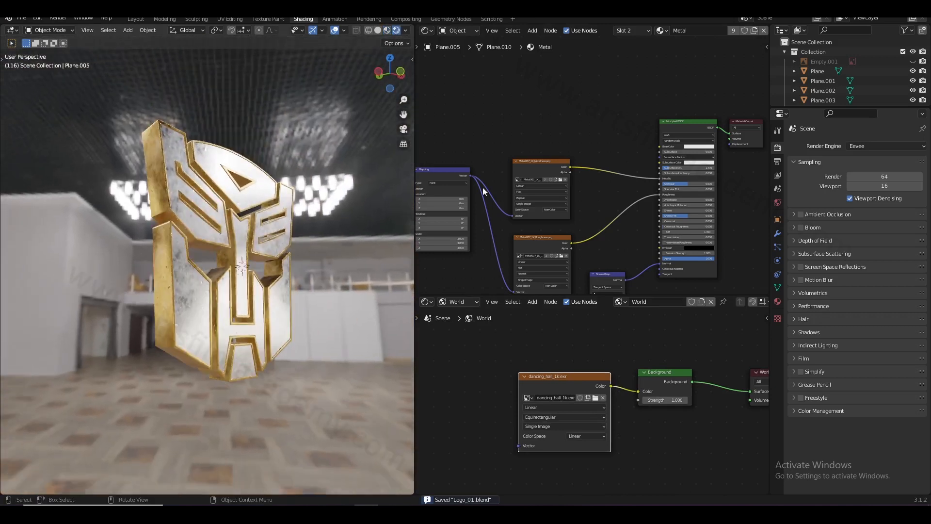
middle_drag(277, 294, 248, 302)
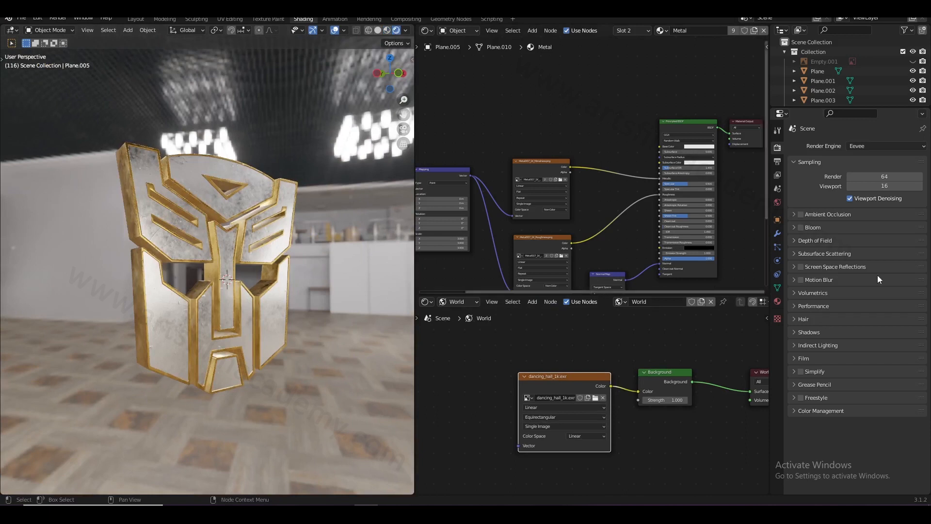
Enable the Transparent film option in the render settings.
click(777, 233)
click(777, 165)
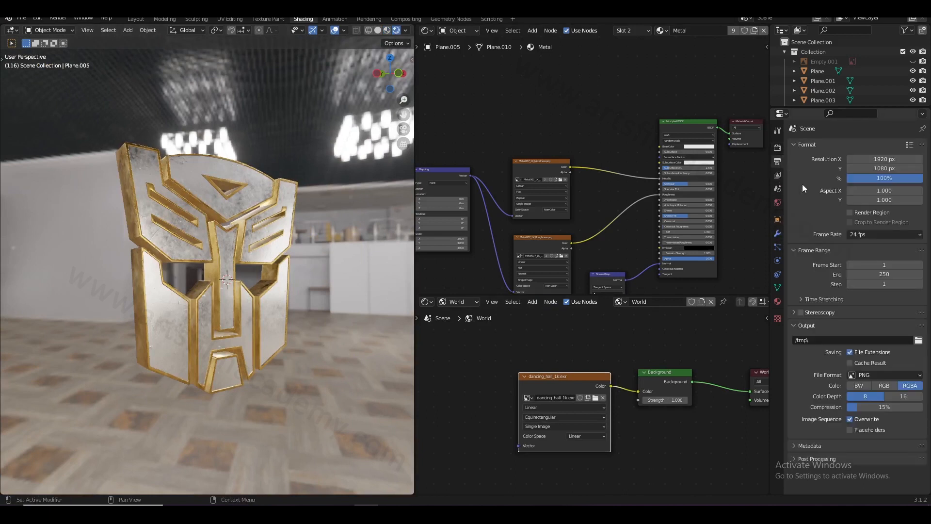
click(778, 148)
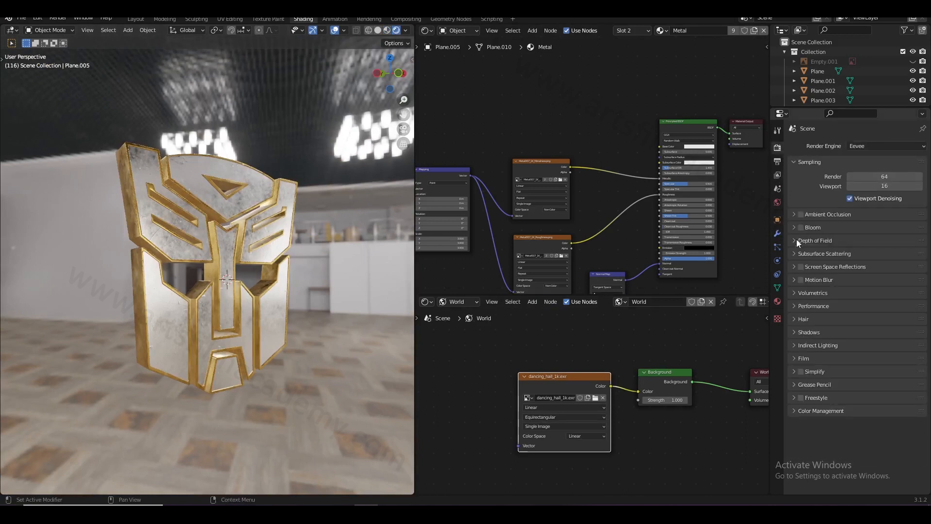
click(800, 359)
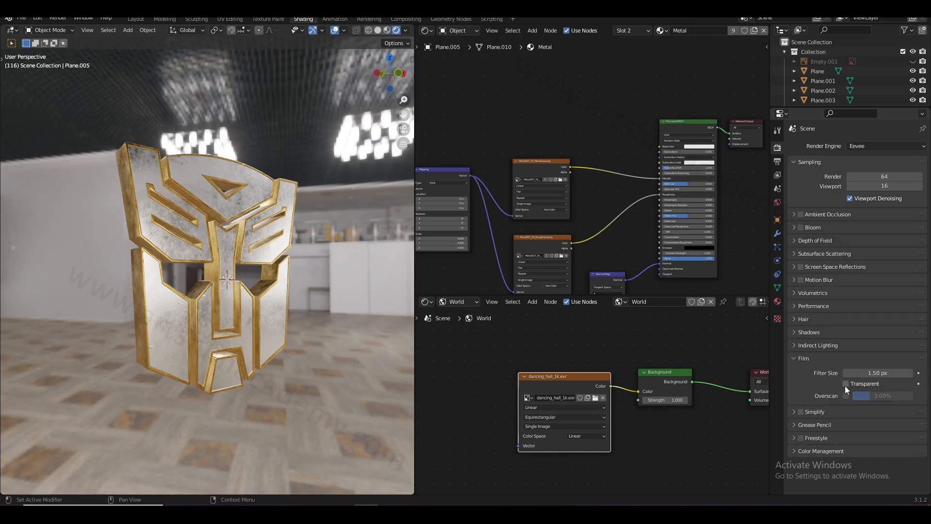
click(846, 384)
middle_drag(414, 294, 328, 207)
scroll(321, 269, up, 2)
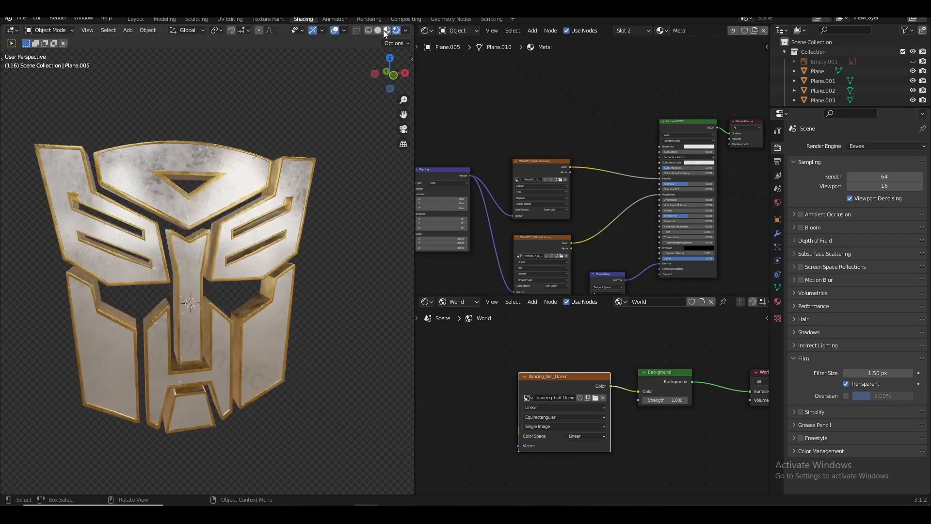
Return to Material Preview shading and add loop cuts around the side walls of several logo pieces.
click(378, 30)
click(389, 31)
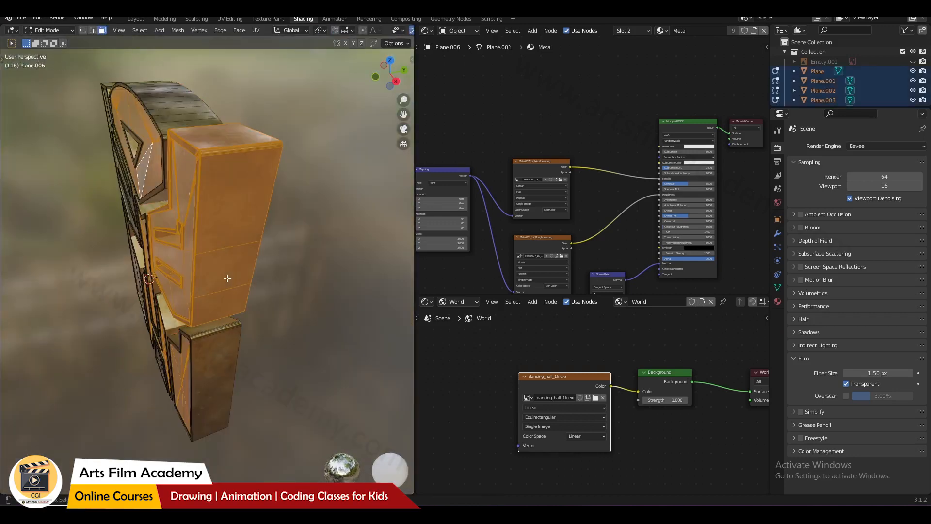
middle_drag(250, 308, 237, 326)
key(ctrl+r)
double_click(191, 296)
click(180, 370)
key(ctrl+r)
middle_drag(180, 371, 202, 252)
double_click(182, 268)
key(ctrl+r)
double_click(228, 268)
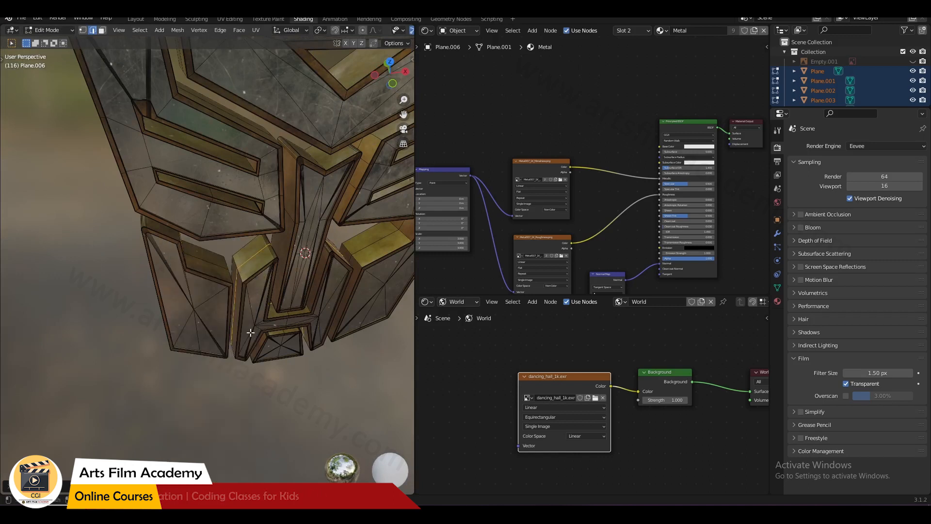
Switch to solid shading and select the new edge loops around the side walls of the logo pieces.
mouse_move(268, 337)
middle_down()
mouse_move(173, 258)
mouse_move(246, 270)
mouse_move(249, 282)
middle_up()
scroll(368, 28, down, 5)
click(378, 30)
scroll(281, 114, down, 7)
scroll(231, 183, up, 3)
mouse_move(281, 115)
middle_down()
mouse_move(231, 182)
mouse_move(181, 208)
middle_up()
alt+shift+click(184, 209)
alt+shift+click(184, 243)
scroll(245, 272, up, 3)
mouse_move(184, 243)
middle_down()
mouse_move(246, 272)
mouse_move(257, 266)
mouse_move(194, 255)
middle_up()
alt+shift+click(194, 255)
In top view, centre the selected edge loops across the logo's depth along Y and bevel them into a band.
key(KP_7)
key(t)
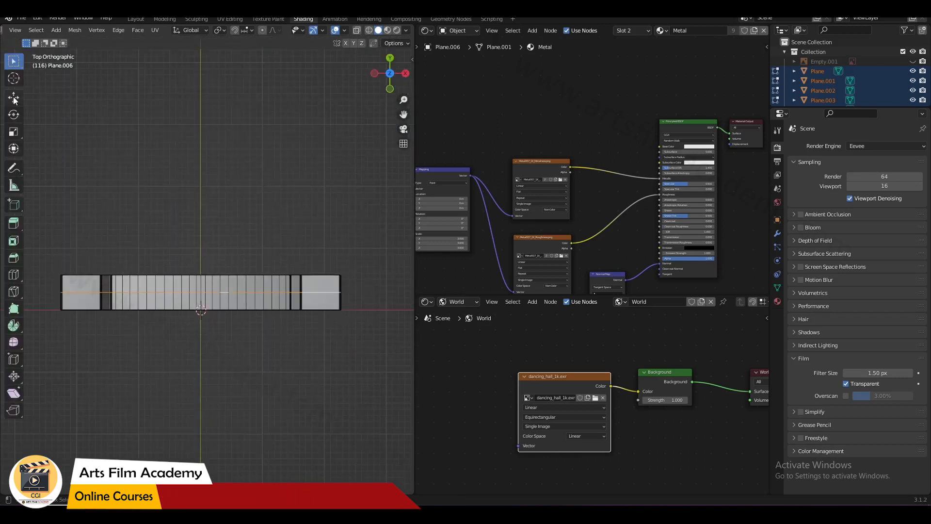
middle_drag(200, 256, 139, 243)
key(KP_7)
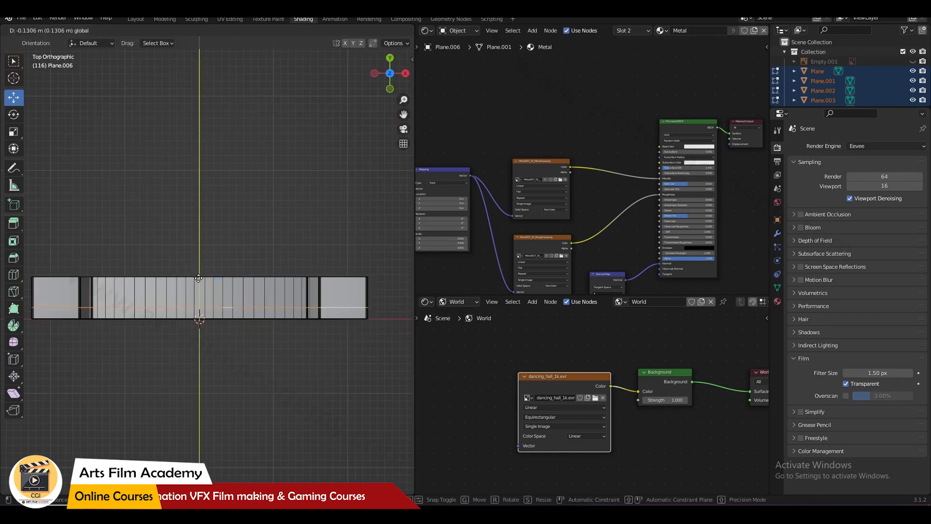
click(200, 279)
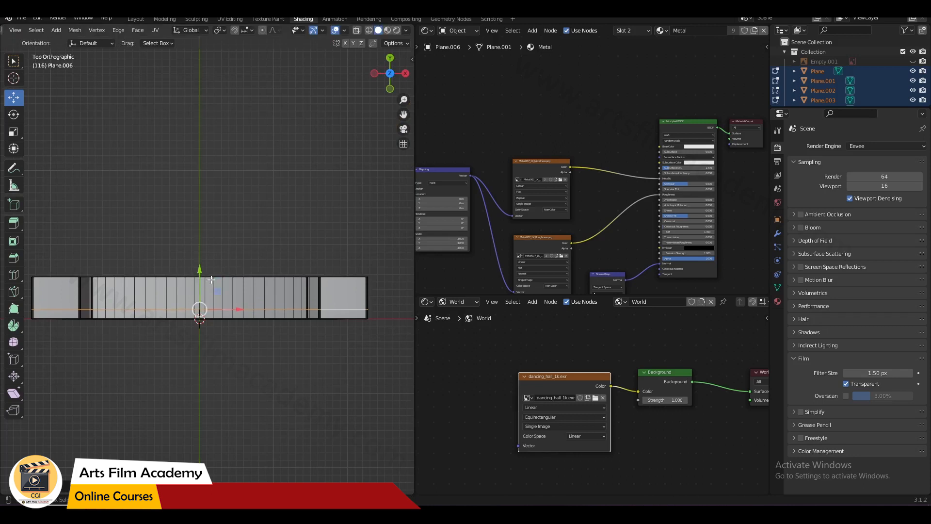
drag(200, 270, 201, 260)
click(278, 214)
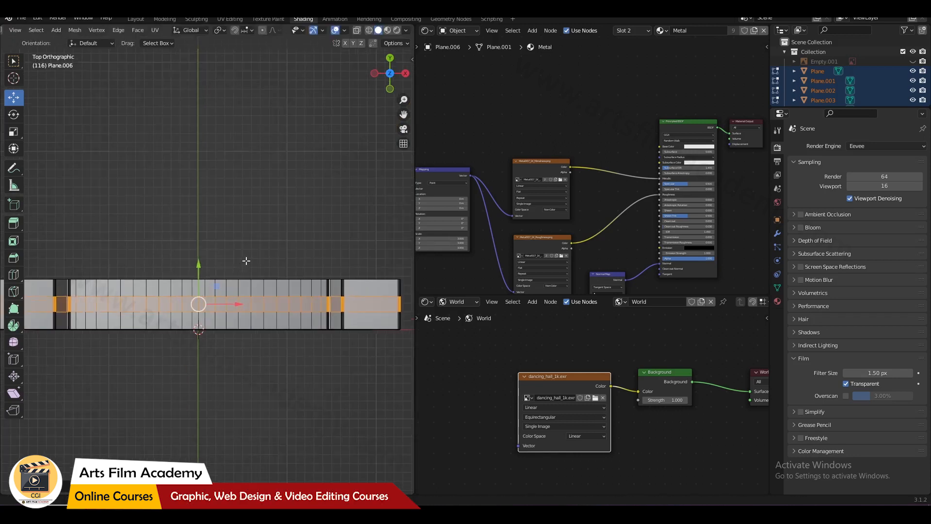
With X-ray on, select the rear row of vertices of the side-wall band in top view and move it along Y toward the back.
shift+middle_drag(246, 260, 249, 233)
key(1)
click(357, 30)
scroll(355, 257, down, 1)
drag(354, 262, 44, 274)
scroll(194, 243, up, 1)
drag(203, 235, 203, 234)
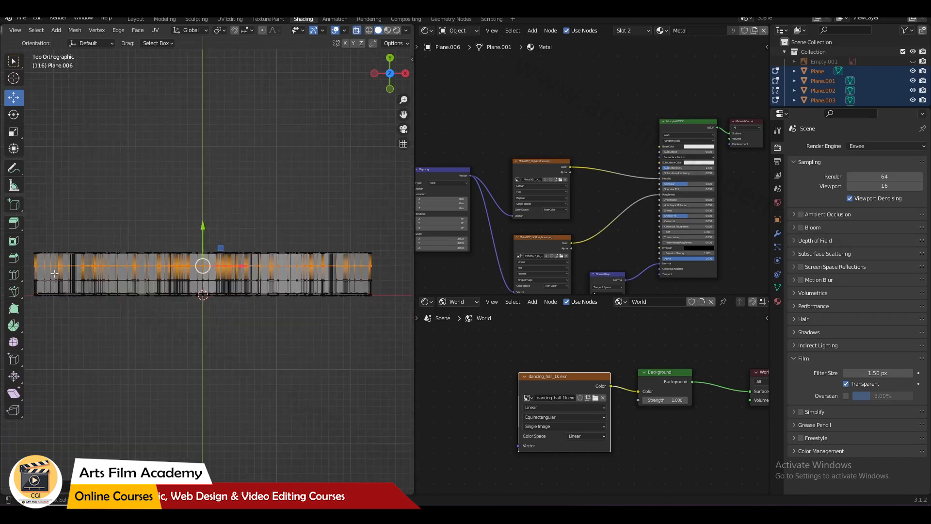
Select the band's front row of vertices, move it along Y toward the logo's front, and turn X-ray off.
drag(28, 290, 377, 275)
drag(203, 249, 203, 254)
scroll(316, 147, up, 1)
click(357, 30)
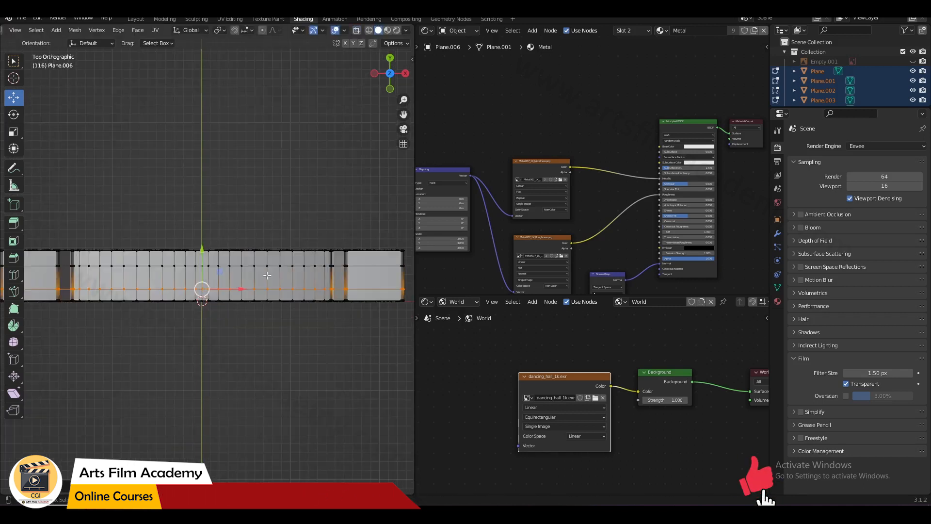
Bevel the front edge loop of the side walls into a narrow band and reposition it along Y.
key(KP_3)
scroll(236, 231, up, 2)
key(2)
middle_drag(234, 240, 253, 263)
key(KP_3)
scroll(253, 263, down, 2)
key(ctrl+b)
click(271, 280)
key(g)
key(y)
click(238, 252)
key(KP_7)
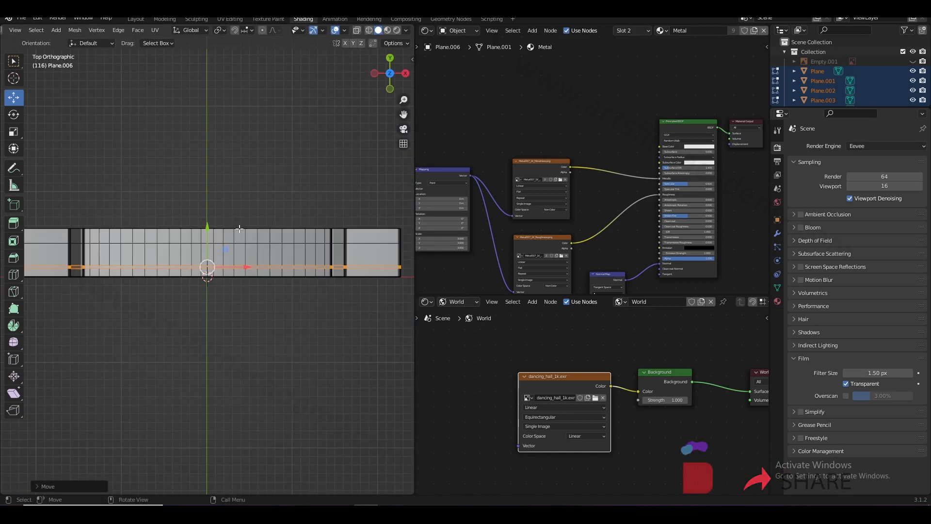
Select the rear edge loop across all logo pieces using X-ray, adjust its position, and bevel it into a second band.
middle_drag(265, 189, 222, 215)
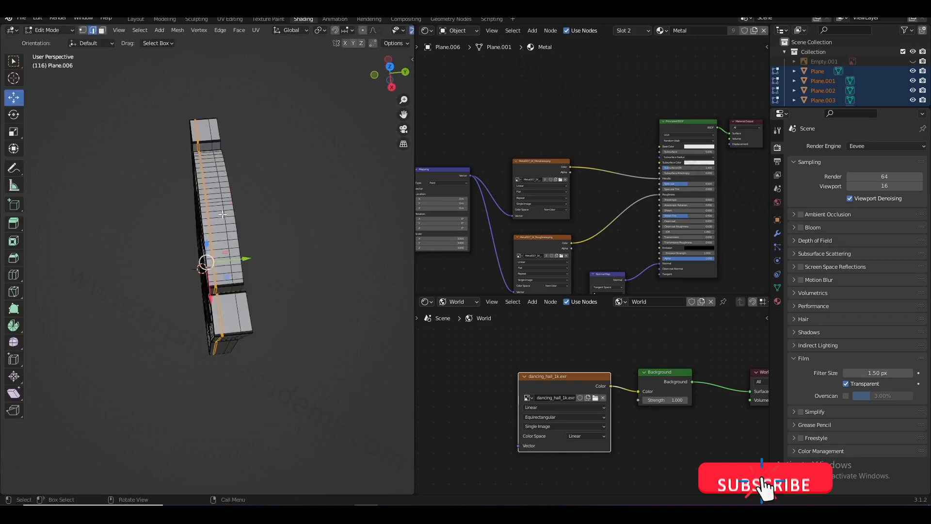
key(KP_7)
scroll(356, 30, down, 5)
click(357, 30)
scroll(213, 204, up, 4)
scroll(121, 228, down, 2)
drag(62, 244, 358, 256)
key(2)
click(358, 31)
middle_drag(320, 233, 228, 219)
drag(273, 265, 262, 265)
key(ctrl+b)
click(284, 269)
middle_drag(264, 262, 308, 232)
key(Tab)
click(311, 208)
key(Tab)
middle_drag(310, 194, 286, 262)
alt+click(285, 167)
key(ctrl+z)
key(ctrl+z)
key(ctrl+z)
key(ctrl+z)
Scale the rear side-wall band along Y to adjust its width and move it along Y toward the front.
key(s)
key(y)
click(297, 290)
key(g)
key(y)
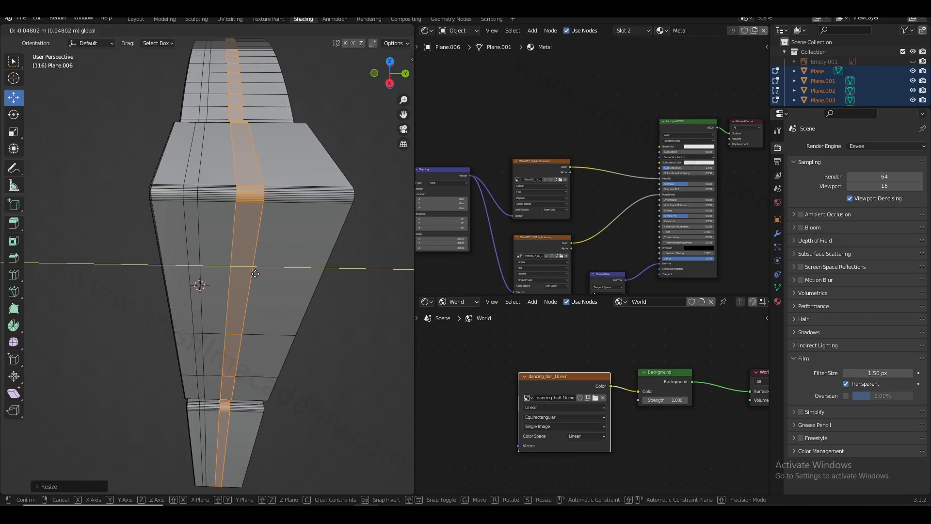
click(255, 274)
key(KP_7)
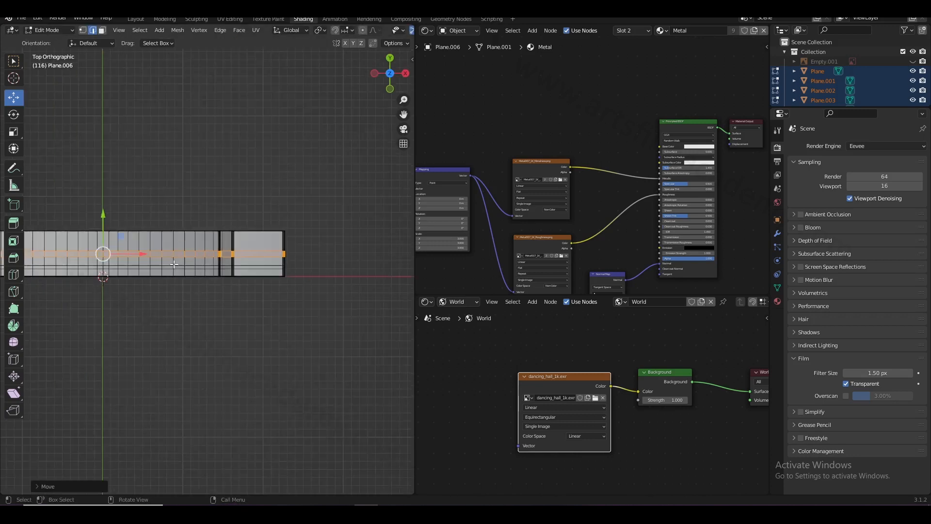
Enter edit mode on the upper side piece alone and select both band face loops around its walls.
key(Tab)
scroll(324, 280, up, 1)
middle_drag(324, 281, 259, 253)
key(Tab)
scroll(271, 237, up, 1)
key(3)
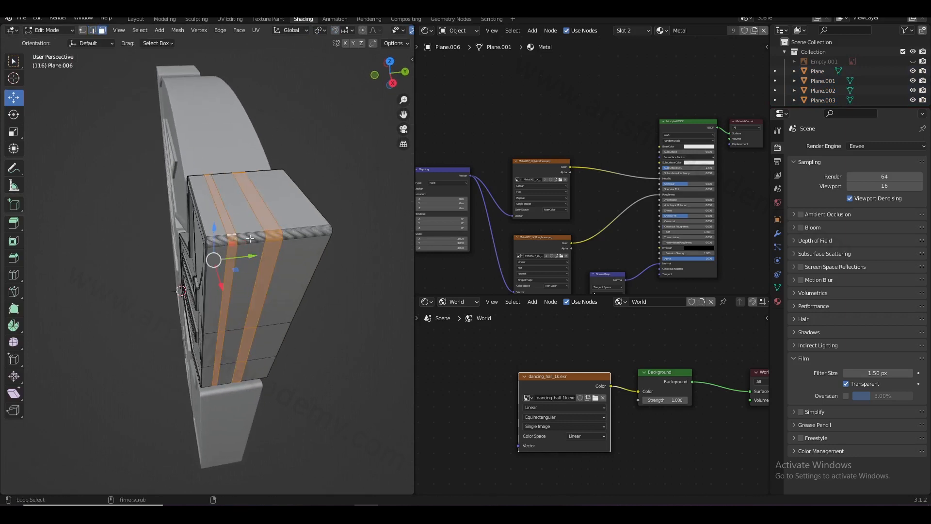
Extrude the two selected band loops, change the transform pivot point, scale them inward into deep grooves, and save the file.
key(s)
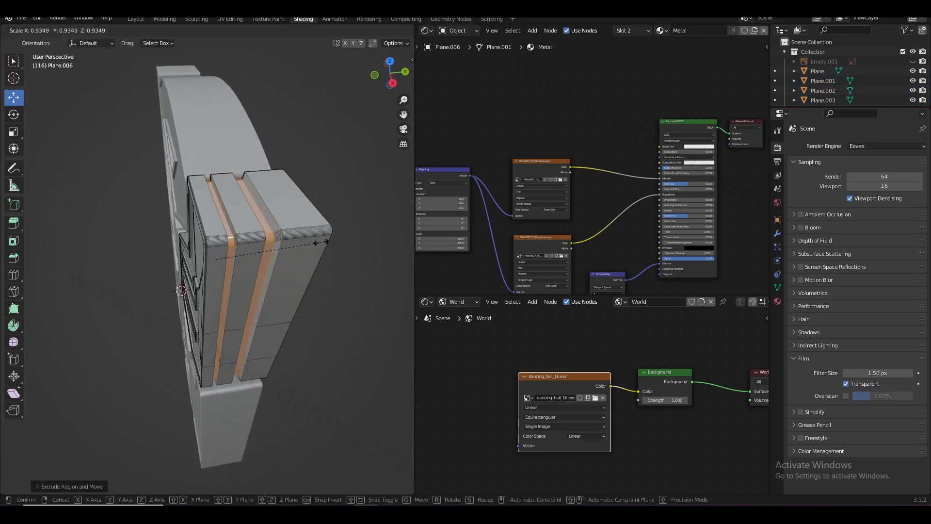
right_click(320, 242)
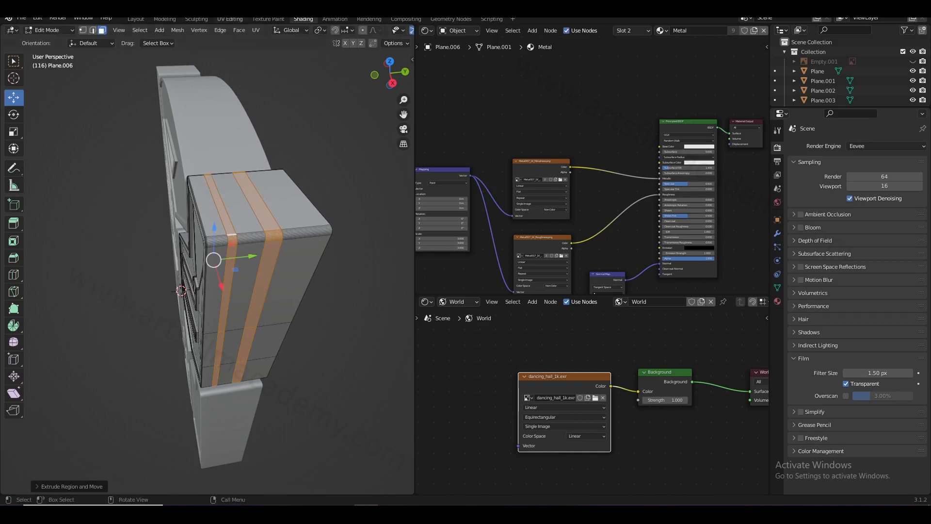
click(318, 30)
click(332, 63)
middle_drag(356, 183, 248, 283)
key(s)
click(330, 195)
key(ctrl+s)
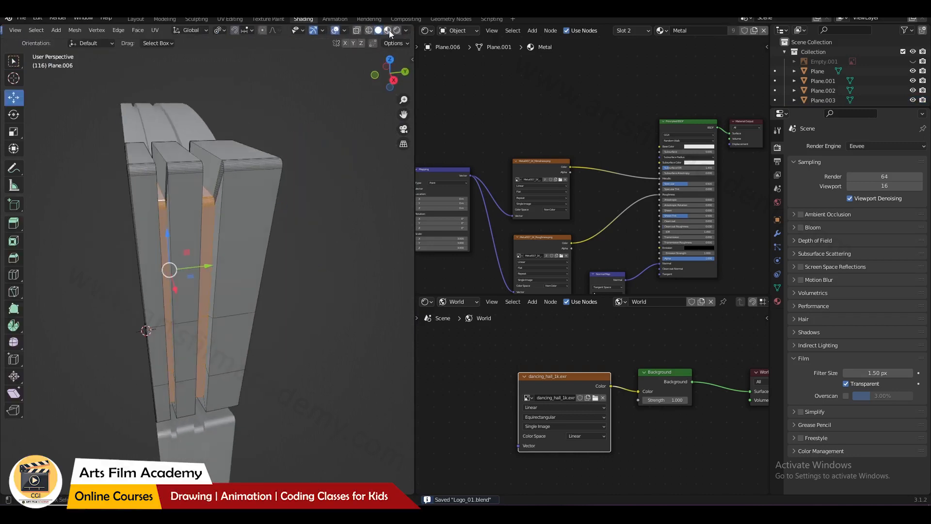
Switch to Material Preview shading, add a new material named Light in a third slot on this piece, and save the file.
click(388, 30)
mouse_move(268, 212)
middle_down()
mouse_move(282, 223)
mouse_move(290, 217)
middle_up()
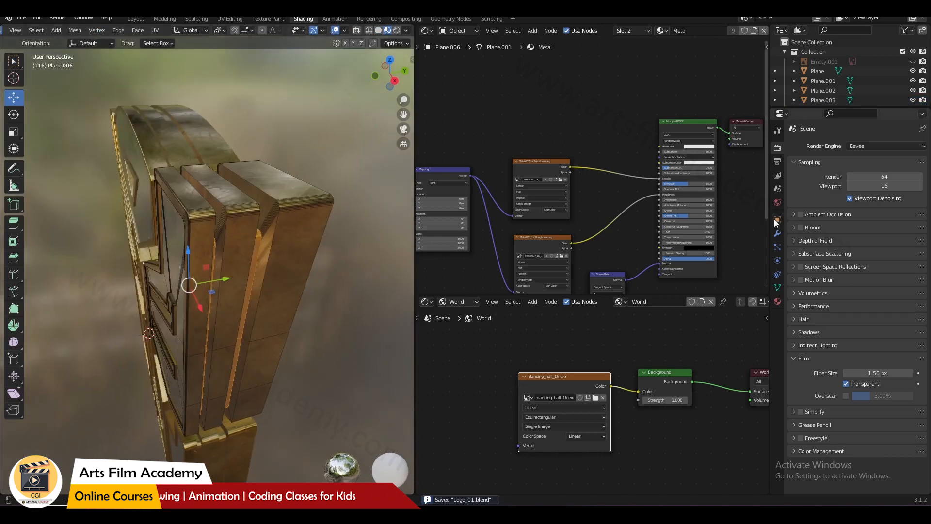
click(777, 301)
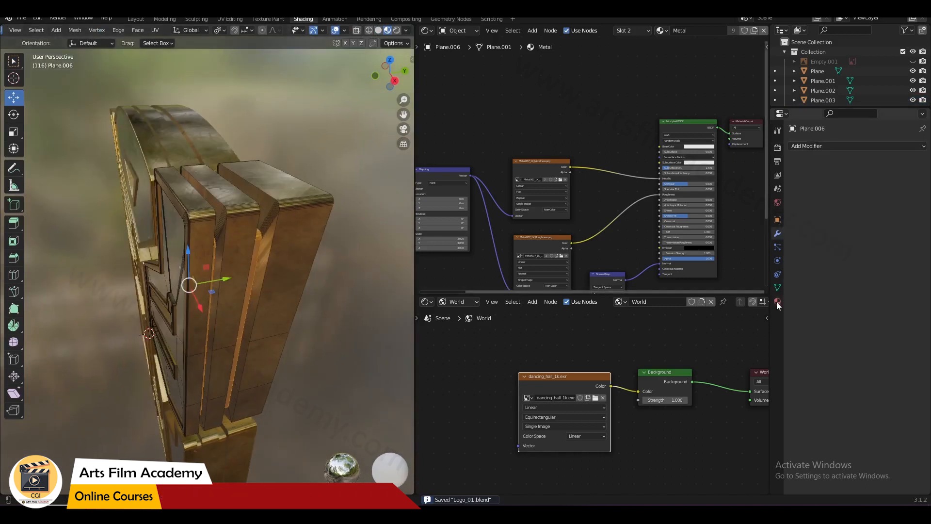
click(921, 147)
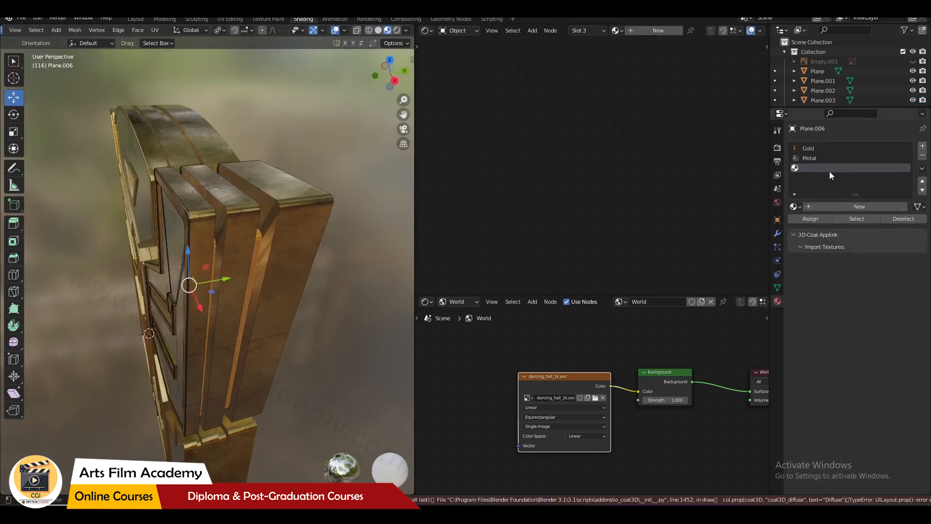
click(833, 204)
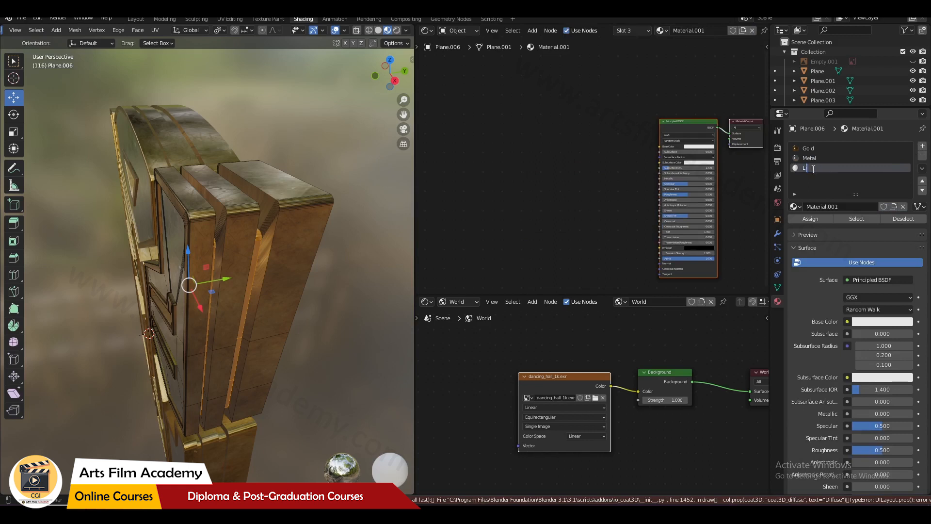
key(ctrl+s)
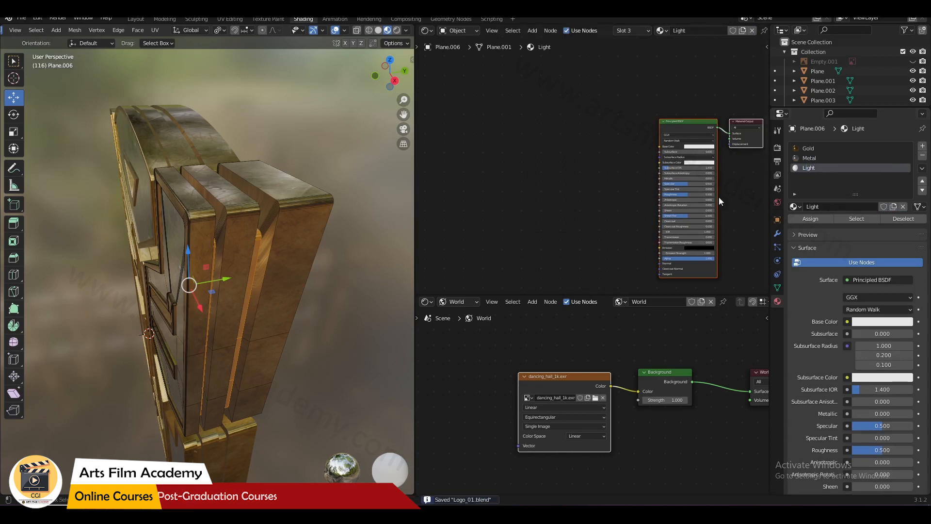
Assign the Light material to the selected groove faces and give it a white emission with strength 10.
key(Home)
click(590, 220)
scroll(590, 221, up, 20)
scroll(646, 229, up, 2)
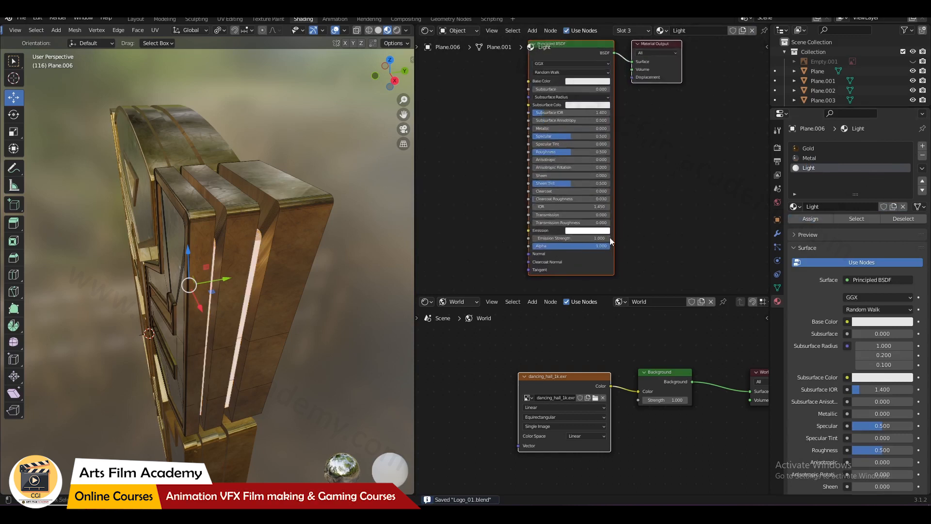
scroll(585, 233, up, 2)
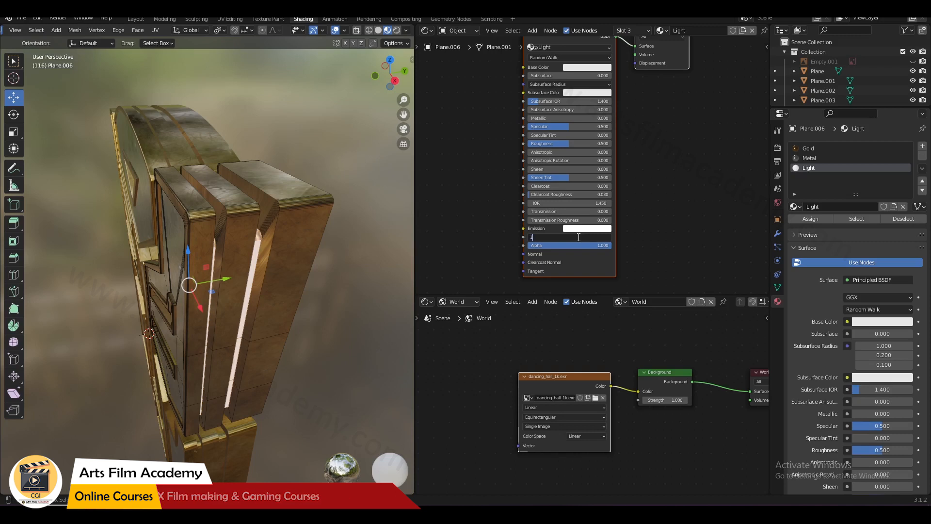
middle_drag(258, 275, 231, 264)
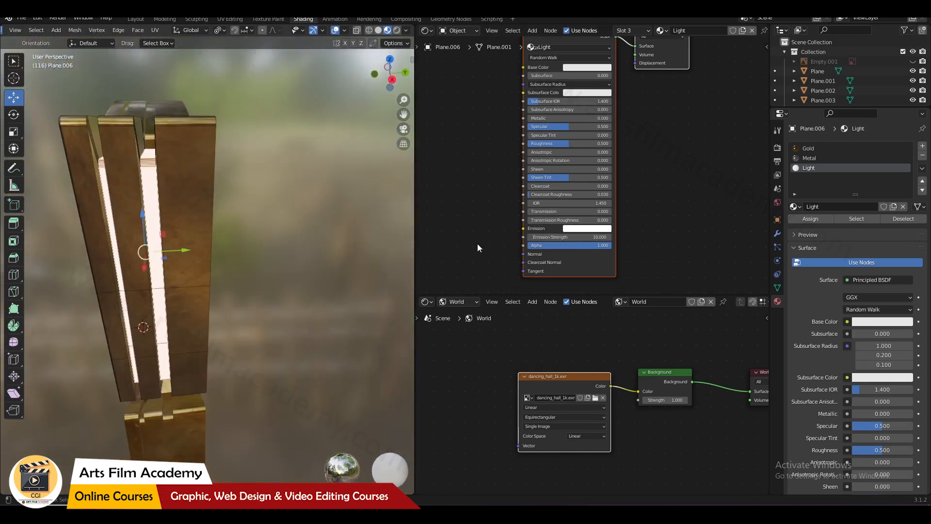
Set the Light material's emission strength to 15 and its emission colour to blue, leave edit mode, and save the file.
click(595, 227)
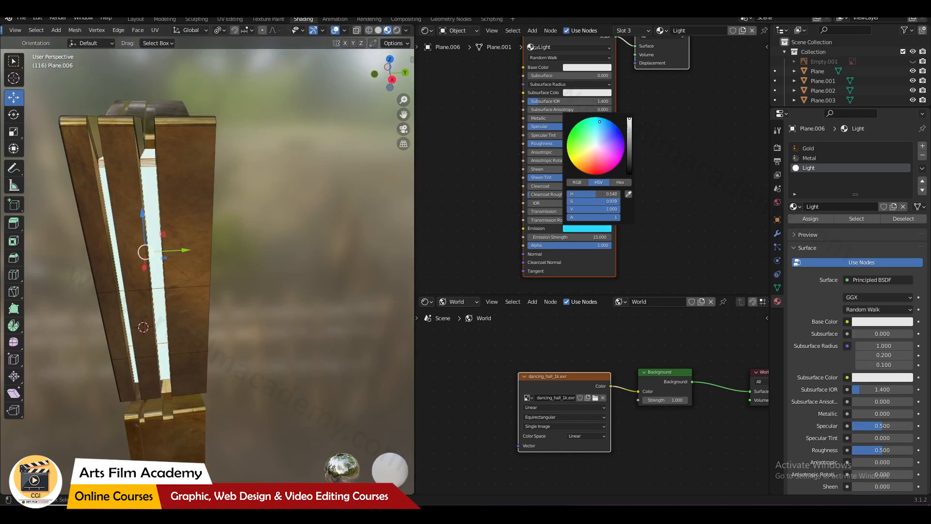
key(Tab)
scroll(242, 260, down, 5)
middle_drag(243, 259, 252, 280)
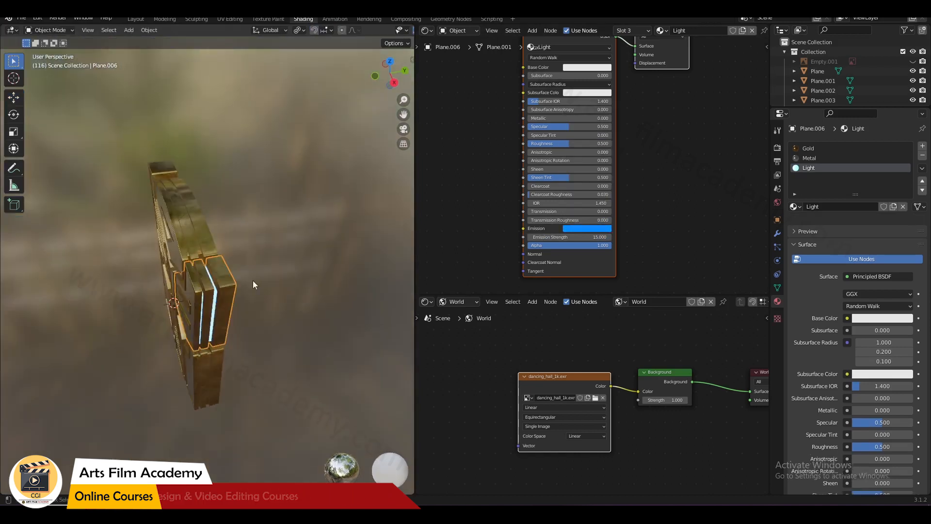
scroll(284, 290, up, 5)
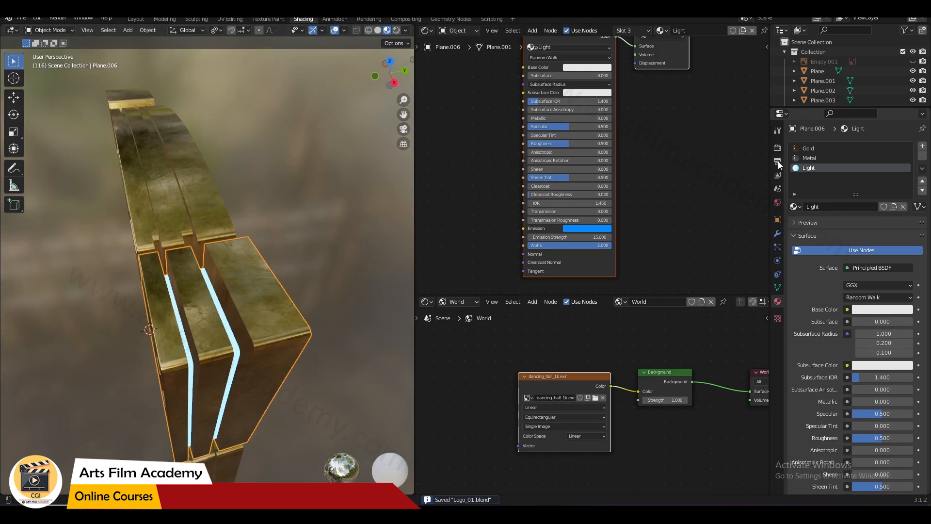
middle_drag(296, 266, 517, 249)
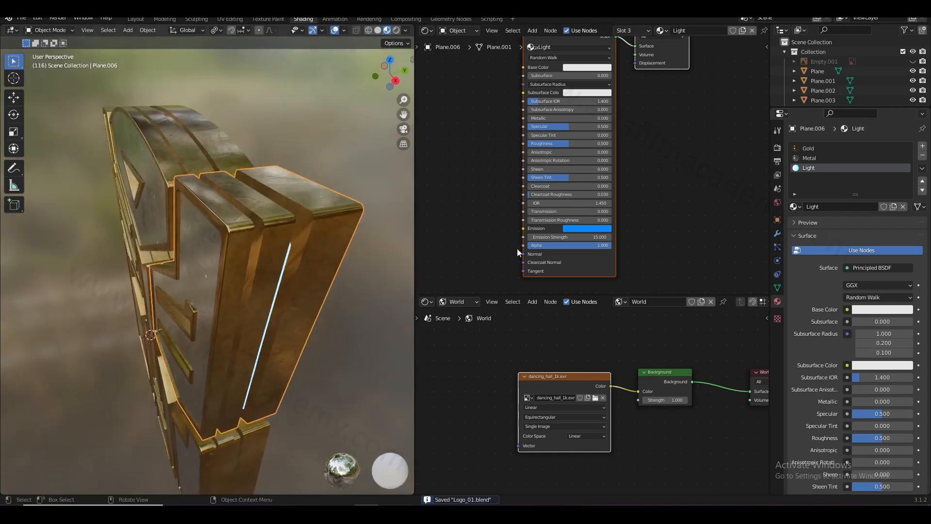
Enable Bloom in the render settings, switch to Rendered shading, and set the Light material's emission strength to 30.
click(777, 148)
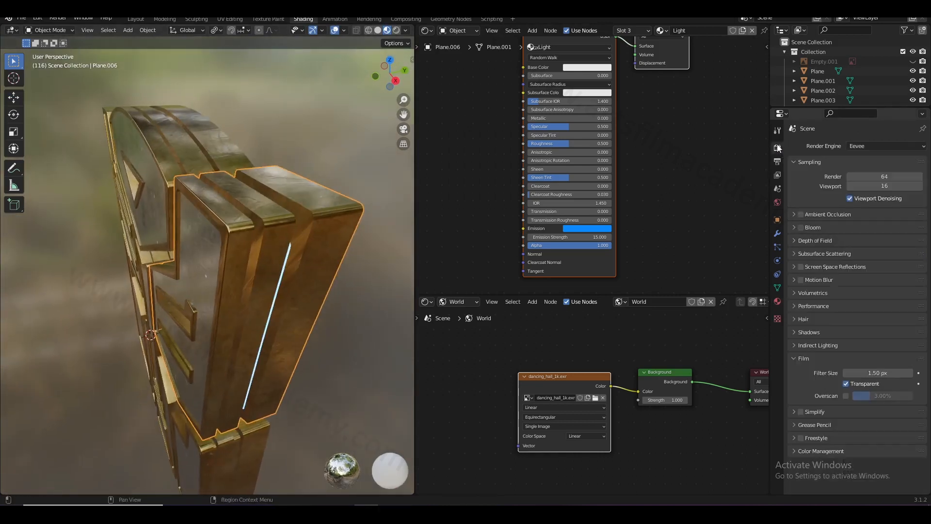
click(800, 227)
click(396, 31)
middle_drag(342, 150, 281, 278)
key(KP_1)
scroll(339, 203, down, 3)
scroll(350, 236, up, 2)
scroll(281, 279, up, 2)
middle_drag(292, 251, 321, 255)
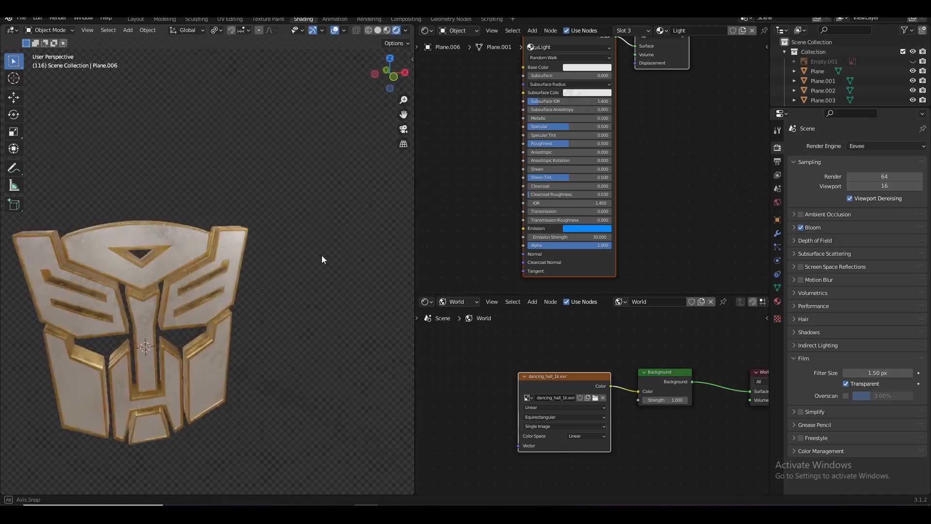
Set the Bloom intensity to 0.5, check the glowing grooves from the side, and save the file.
click(795, 226)
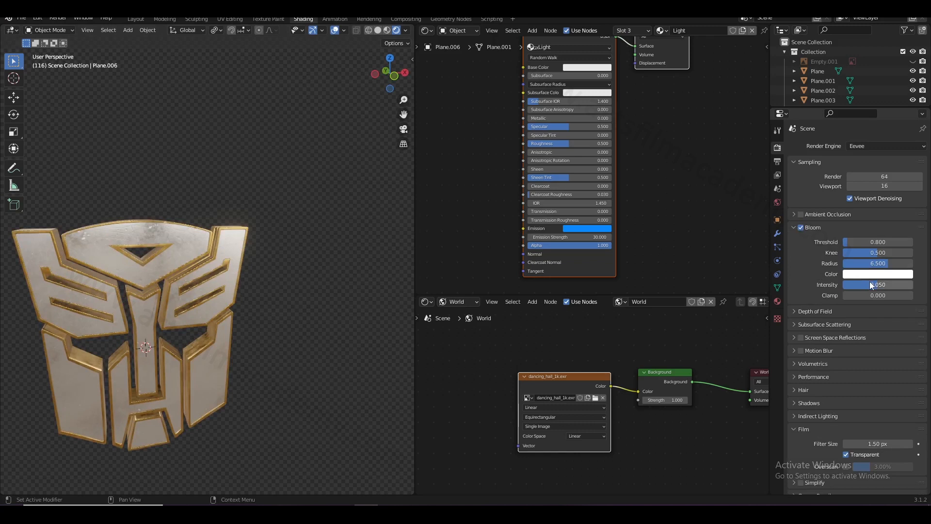
click(871, 284)
key(BackSpace)
text(0.5)
key(Return)
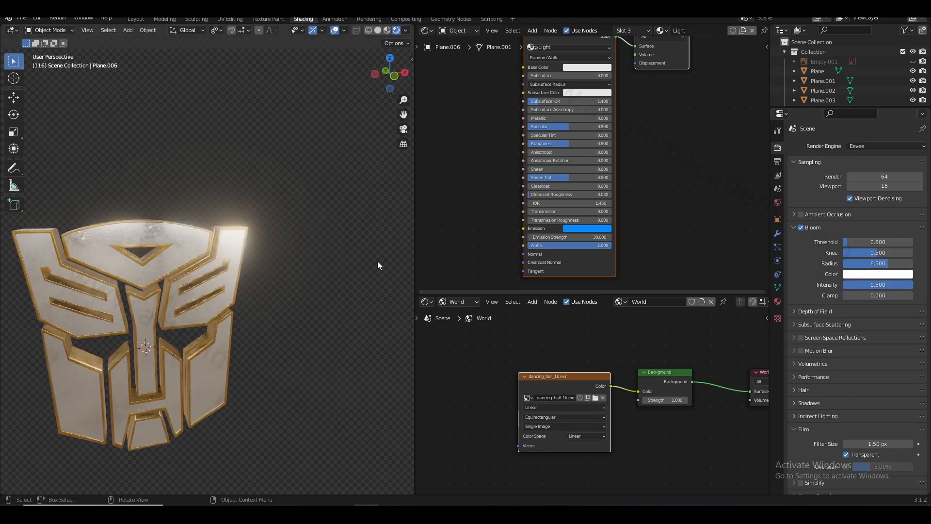
middle_drag(335, 291, 233, 238)
scroll(228, 270, up, 4)
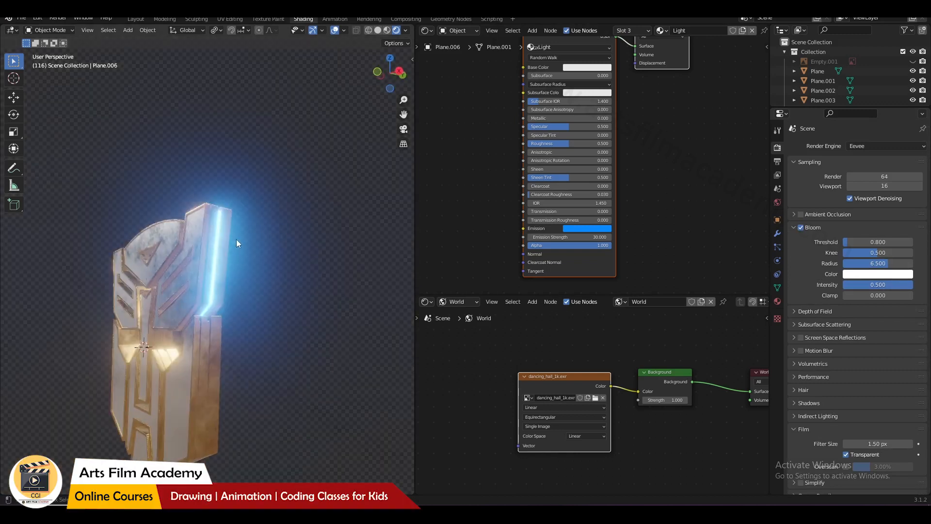
middle_drag(329, 248, 275, 230)
key(ctrl+s)
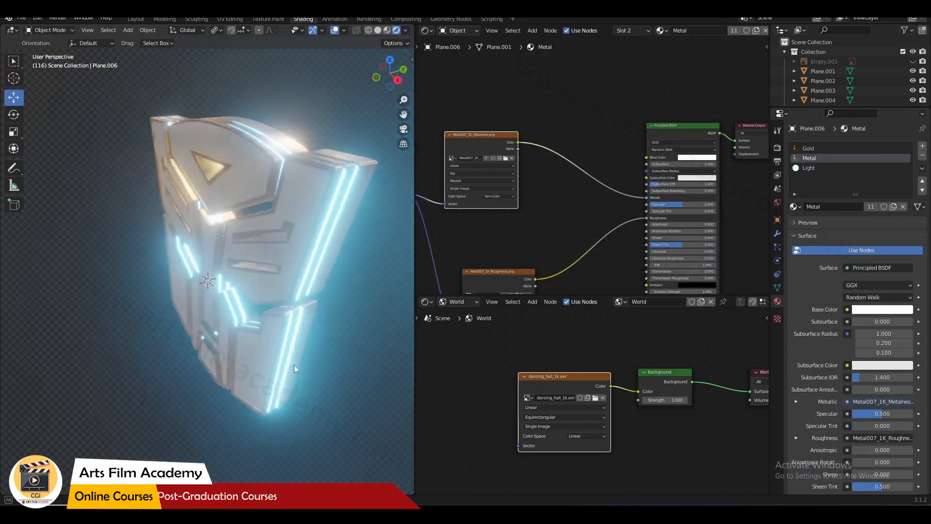
Darken the Metal material's base colour to grey and switch the viewport to Material Preview shading.
middle_drag(294, 365, 257, 317)
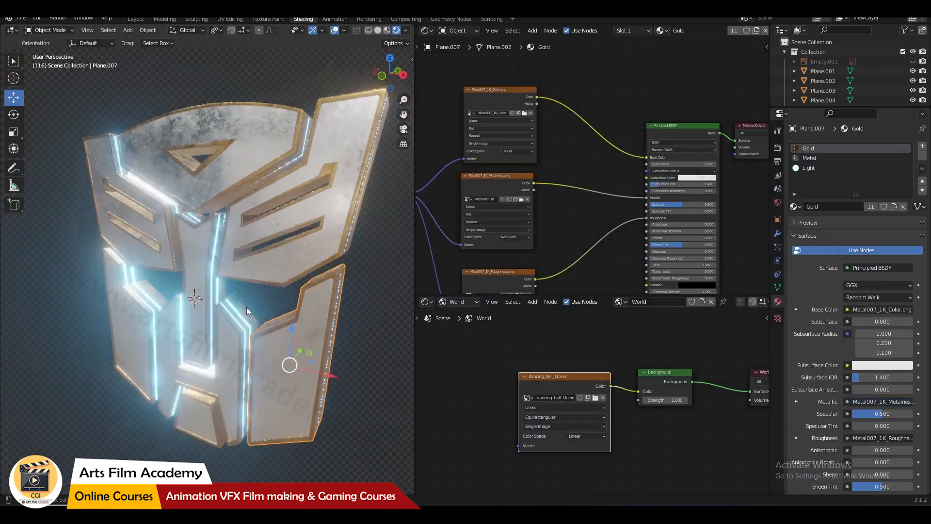
middle_drag(246, 307, 295, 287)
middle_drag(688, 179, 684, 206)
scroll(629, 198, up, 1)
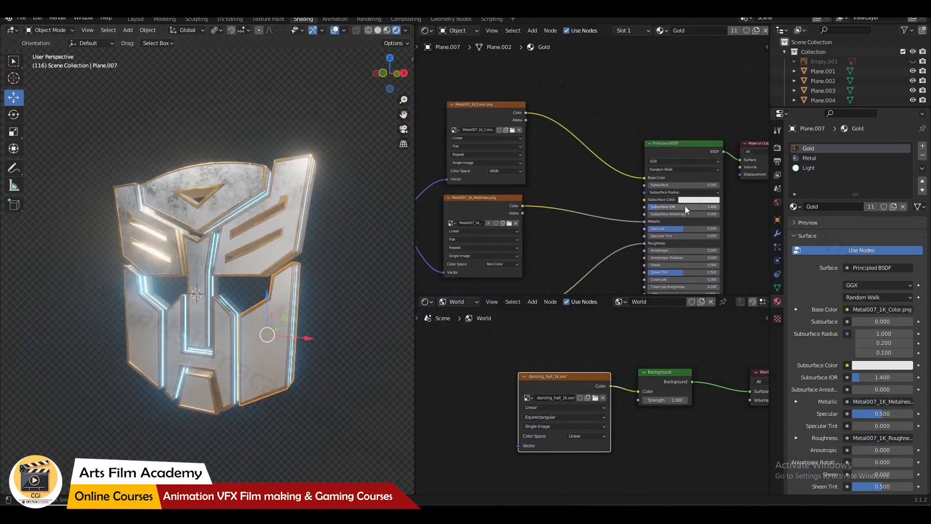
click(831, 158)
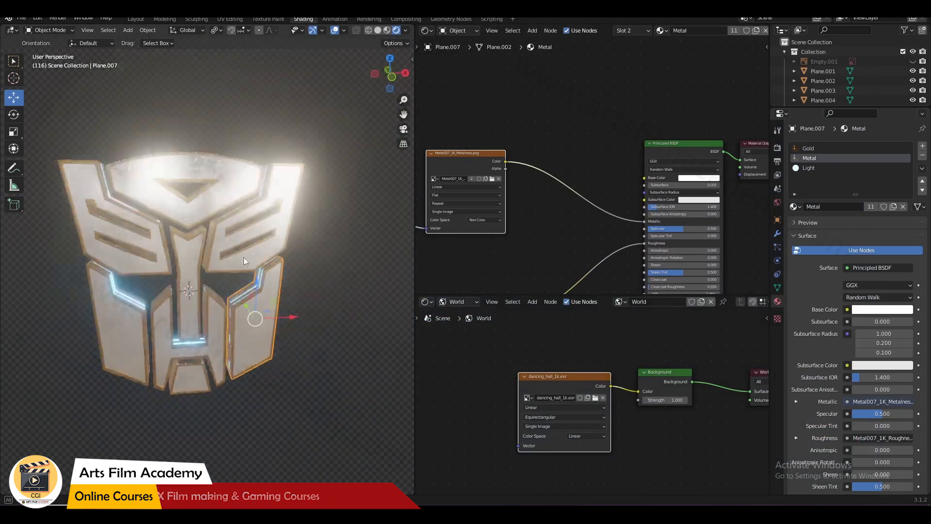
middle_drag(243, 257, 221, 257)
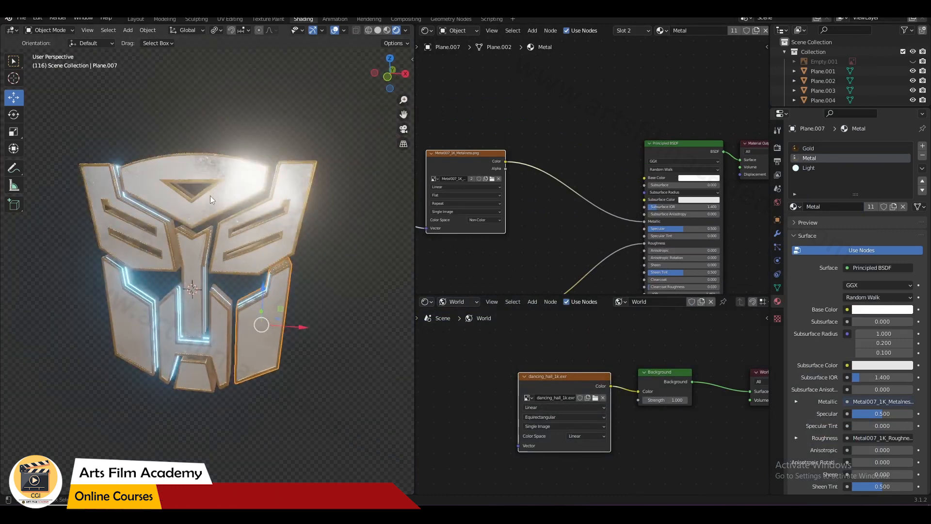
click(699, 178)
scroll(700, 178, down, 7)
mouse_move(367, 278)
middle_down()
mouse_move(344, 283)
mouse_move(362, 283)
middle_up()
click(389, 31)
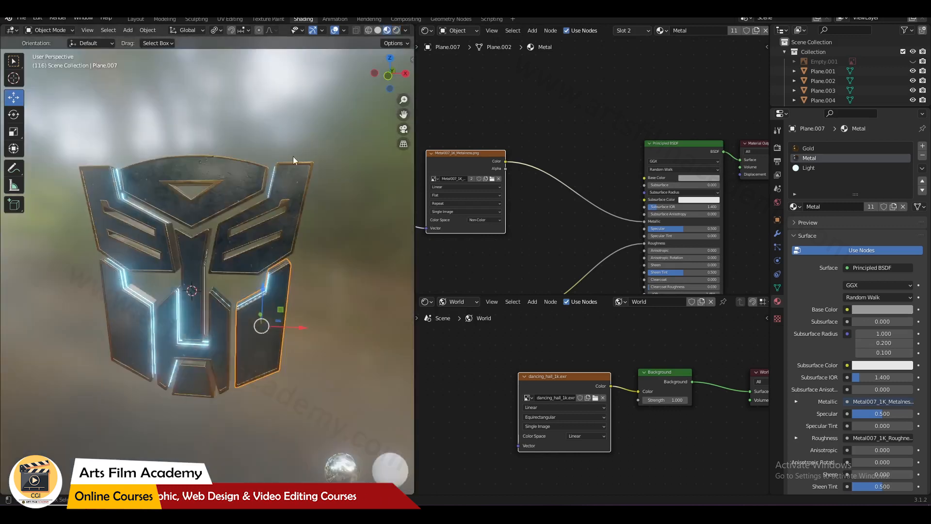